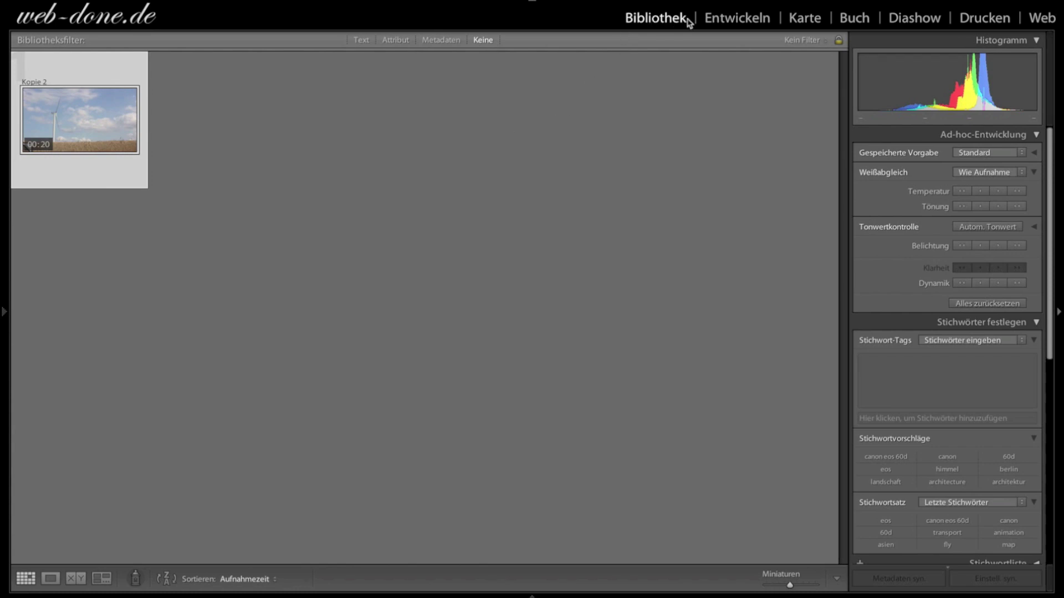
Open the wind turbine clip in Loupe view after briefly trying the Develop module
{"action": "left_click", "coordinate": [727, 20]}
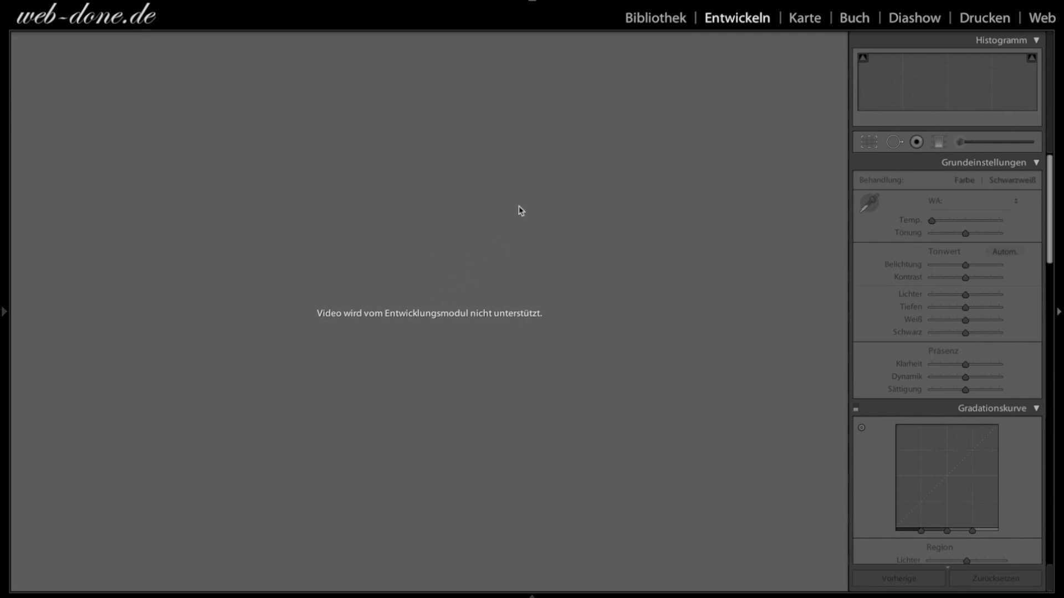
{"action": "left_click", "coordinate": [641, 18]}
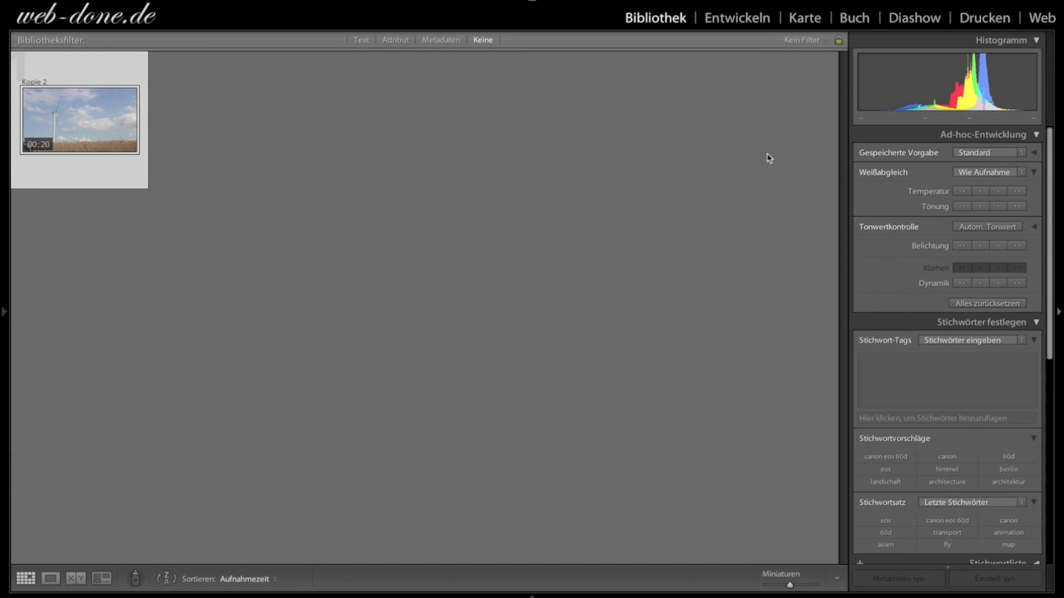
{"action": "left_click", "coordinate": [966, 157]}
{"action": "left_click", "coordinate": [563, 147]}
{"action": "double_click", "coordinate": [81, 105]}
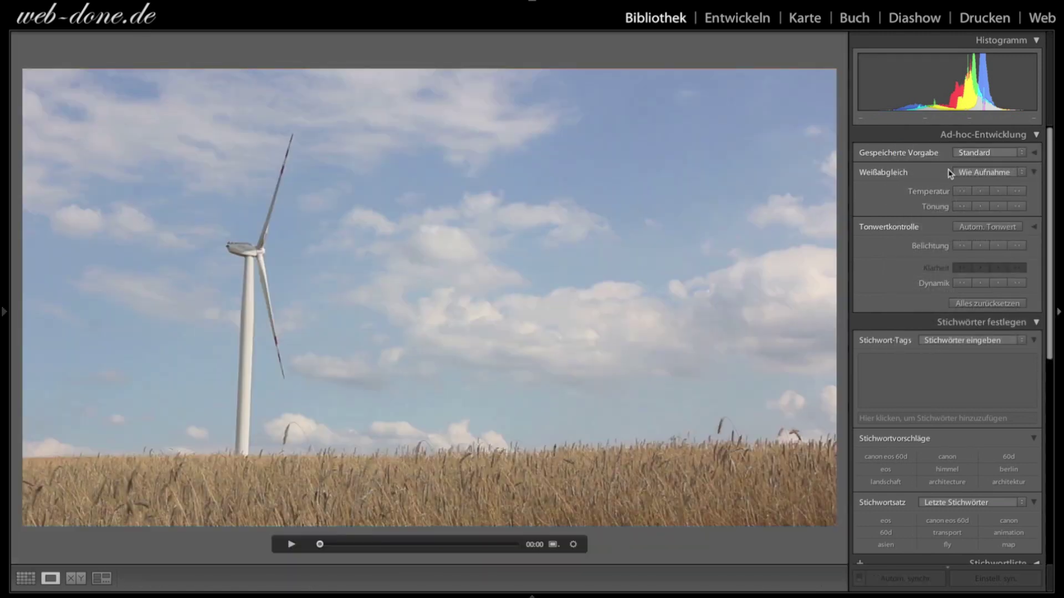
Preview the Farbvorgaben Lightroom > Direktpositiv preset, then reset Quick Develop back to Standard
{"action": "left_click", "coordinate": [959, 152]}
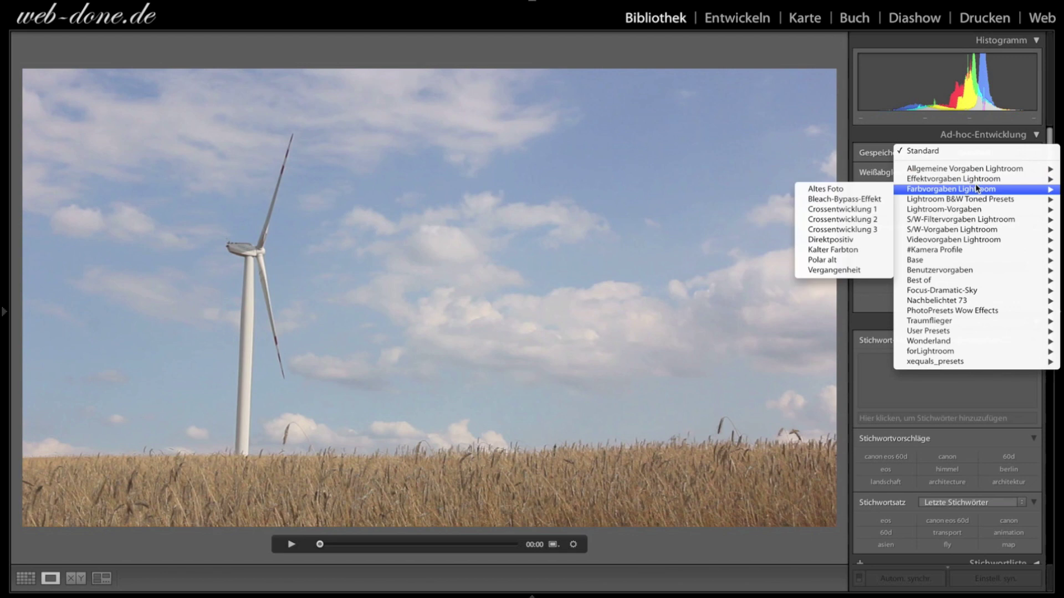
{"action": "mouse_move", "coordinate": [951, 188]}
{"action": "left_click", "coordinate": [839, 242]}
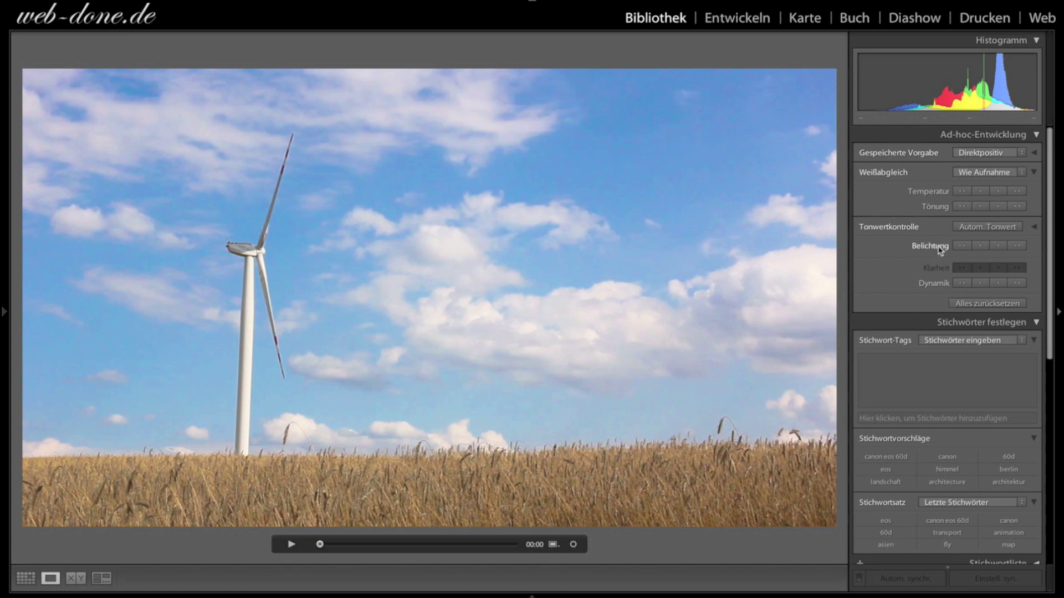
{"action": "left_click", "coordinate": [983, 155]}
{"action": "left_click", "coordinate": [886, 201]}
{"action": "left_click", "coordinate": [994, 306]}
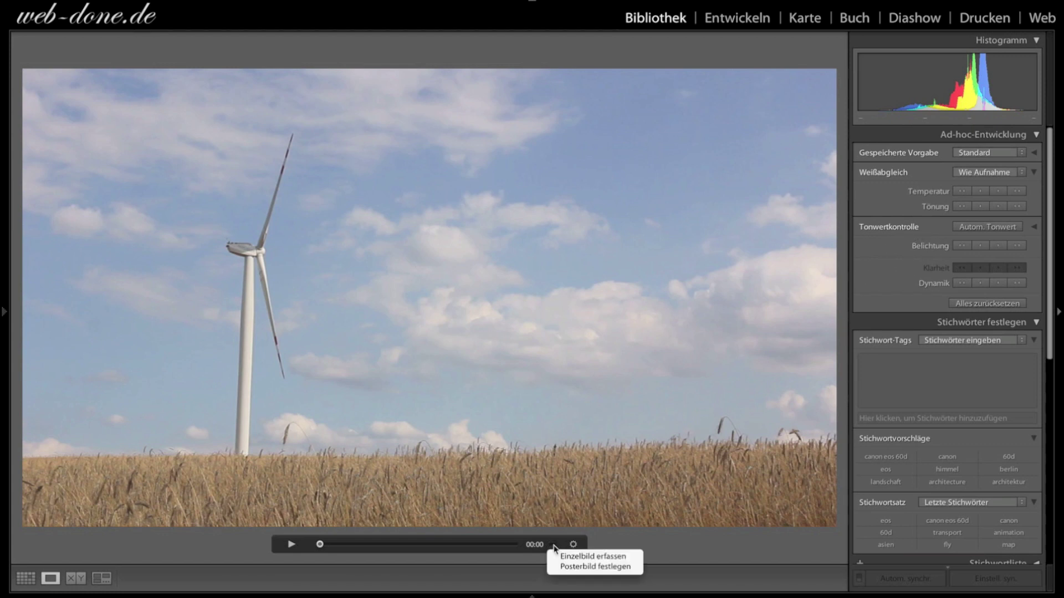
Capture the frame at 00:01 as still MVI_9495-7 and return to Grid view
{"action": "mouse_move", "coordinate": [320, 545]}
{"action": "left_mouse_down"}
{"action": "mouse_move", "coordinate": [475, 552]}
{"action": "mouse_move", "coordinate": [314, 557]}
{"action": "mouse_move", "coordinate": [319, 550]}
{"action": "left_mouse_up"}
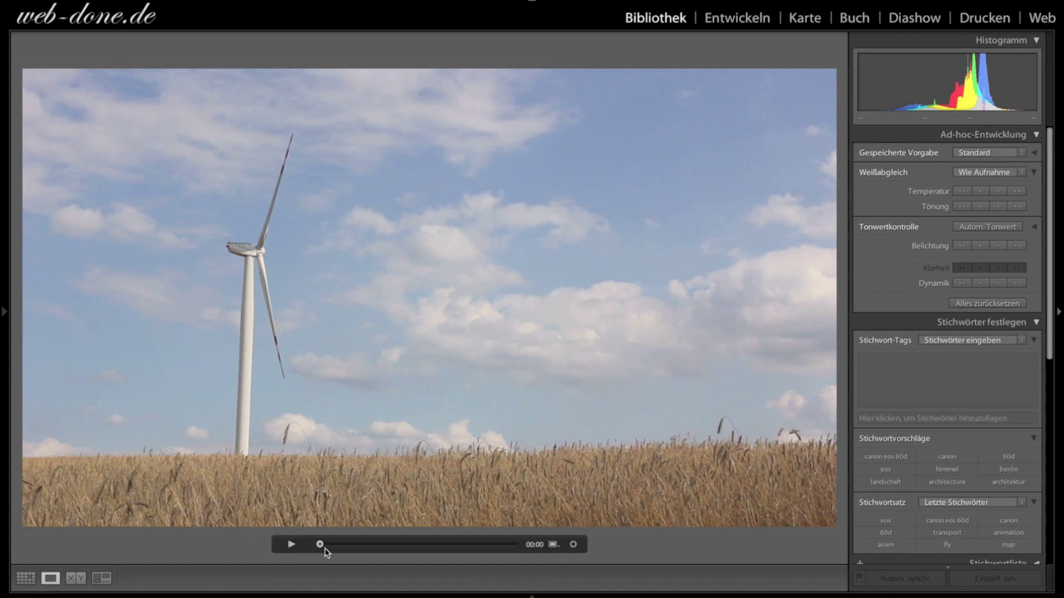
{"action": "left_click", "coordinate": [553, 544]}
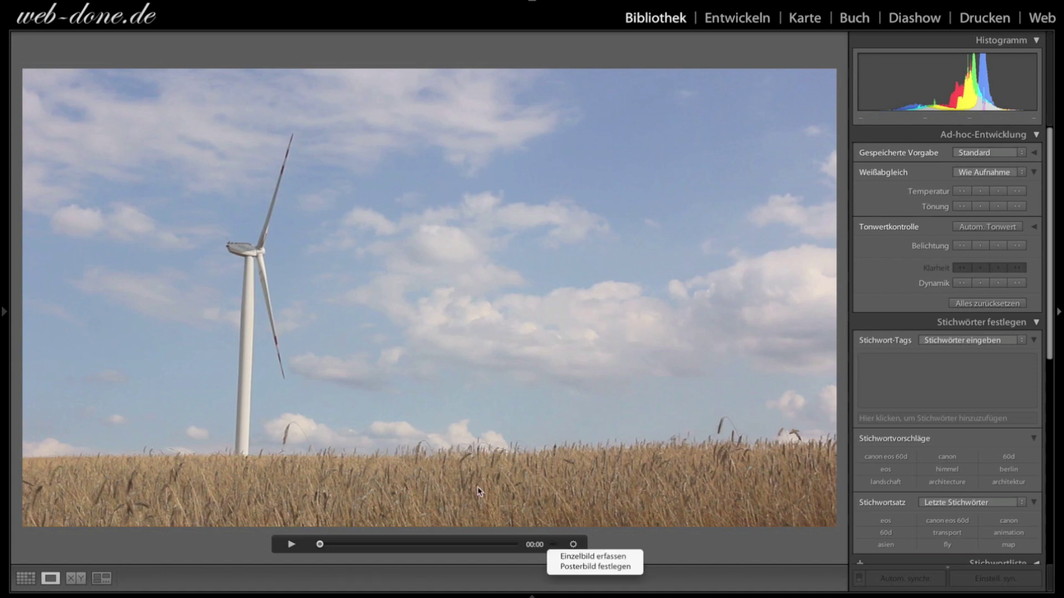
{"action": "left_click", "coordinate": [597, 559]}
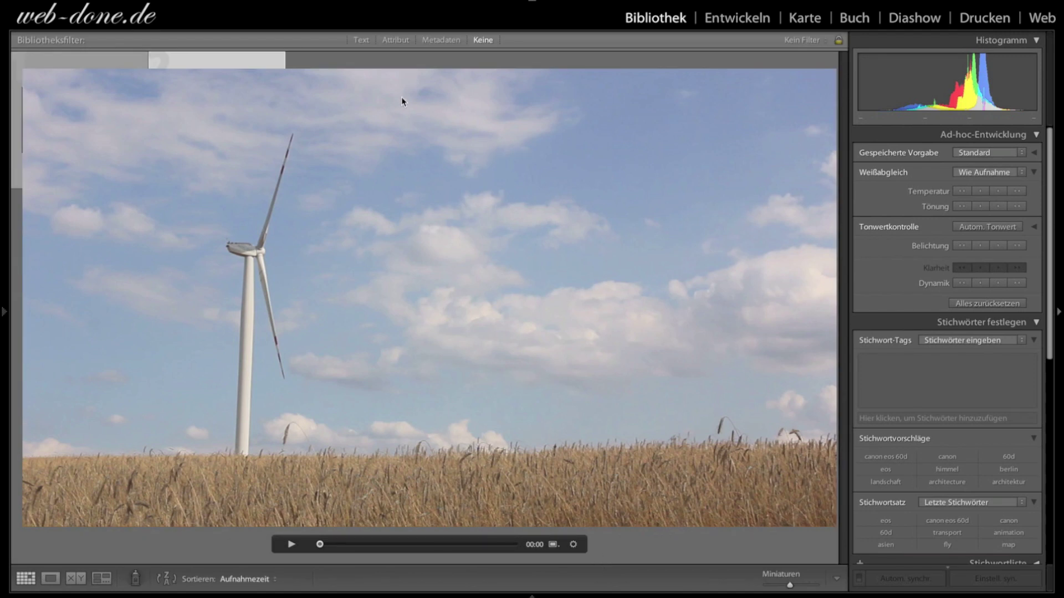
{"action": "key", "text": "g"}
{"action": "mouse_move", "coordinate": [217, 120]}
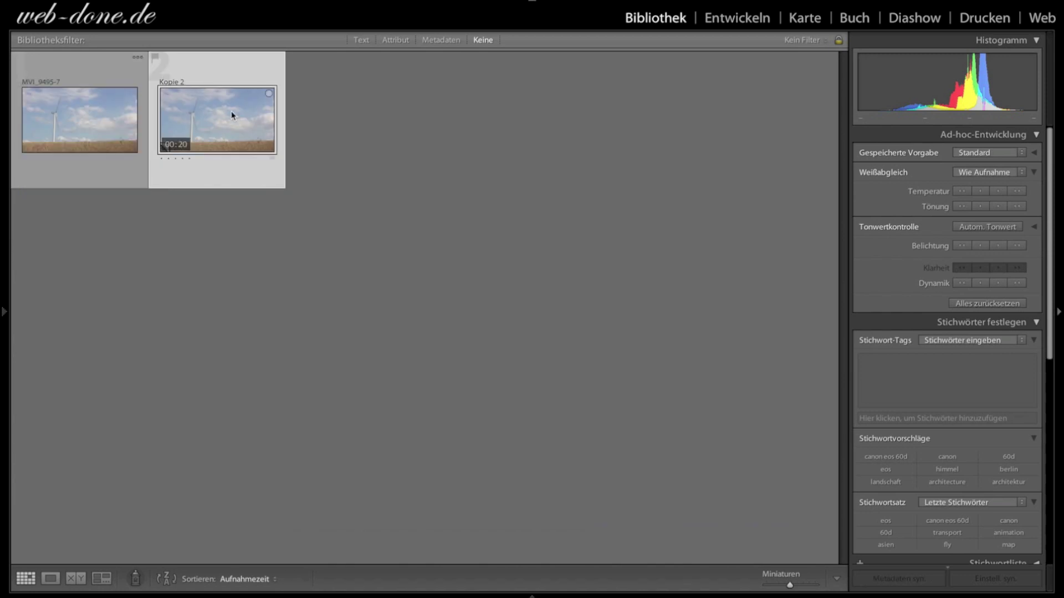
{"action": "left_click", "coordinate": [74, 117]}
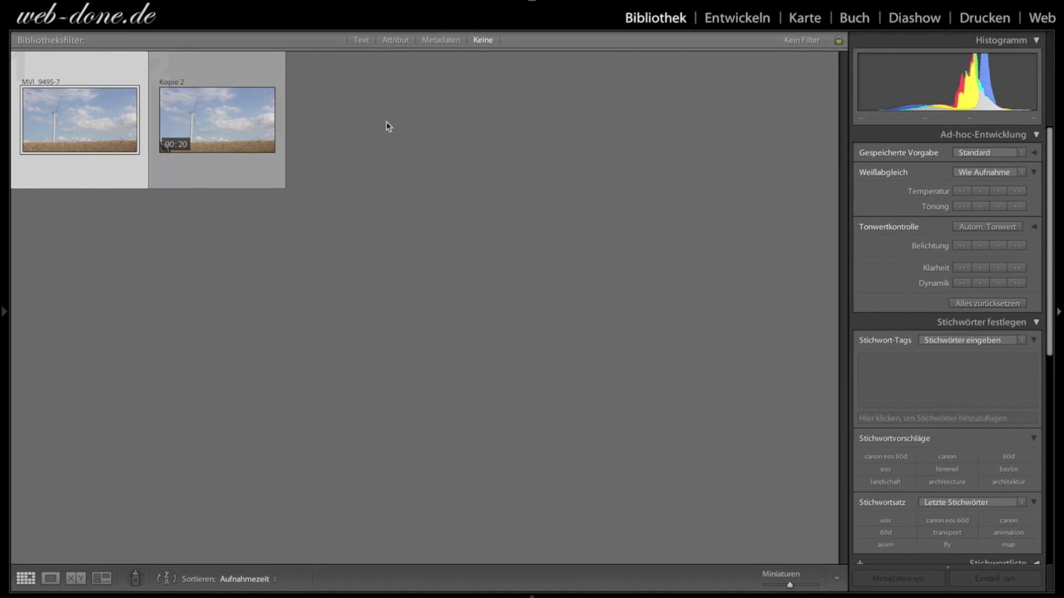
{"action": "left_click", "coordinate": [225, 130]}
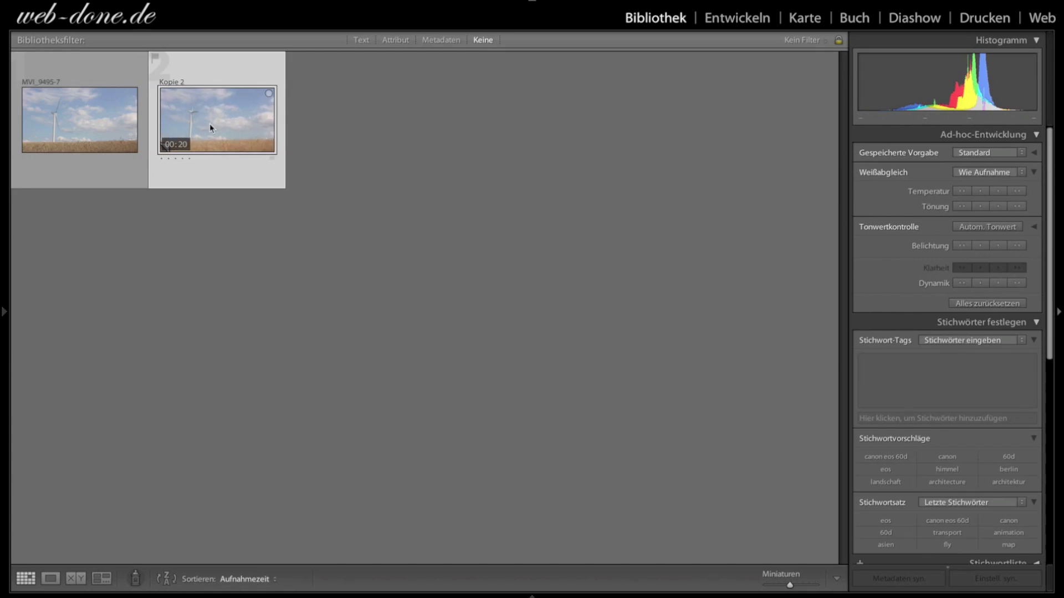
{"action": "right_click", "coordinate": [209, 124]}
{"action": "mouse_move", "coordinate": [253, 319]}
{"action": "left_click", "coordinate": [153, 267]}
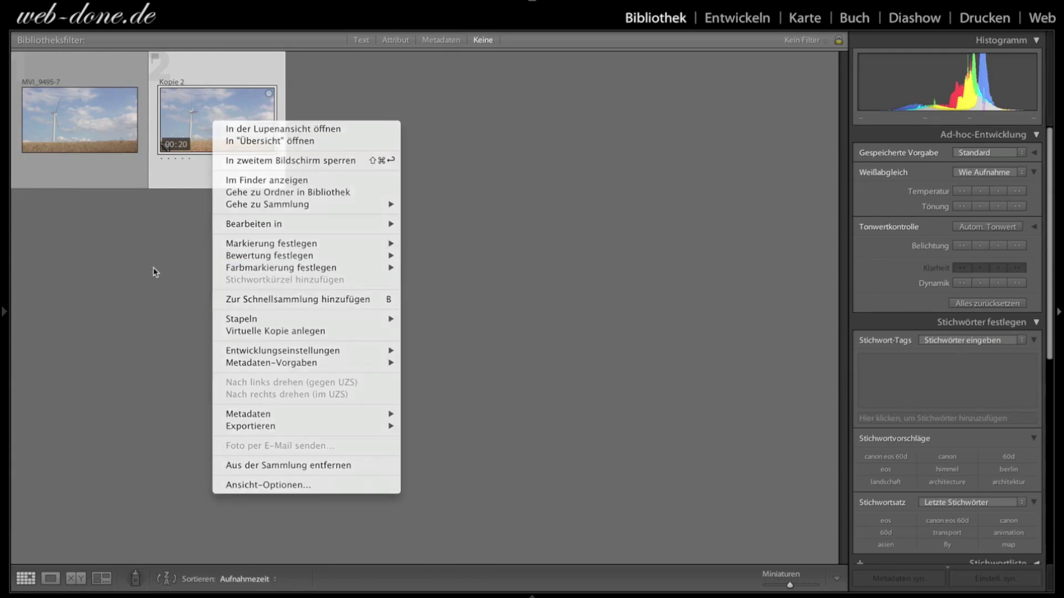
{"action": "right_click", "coordinate": [192, 129]}
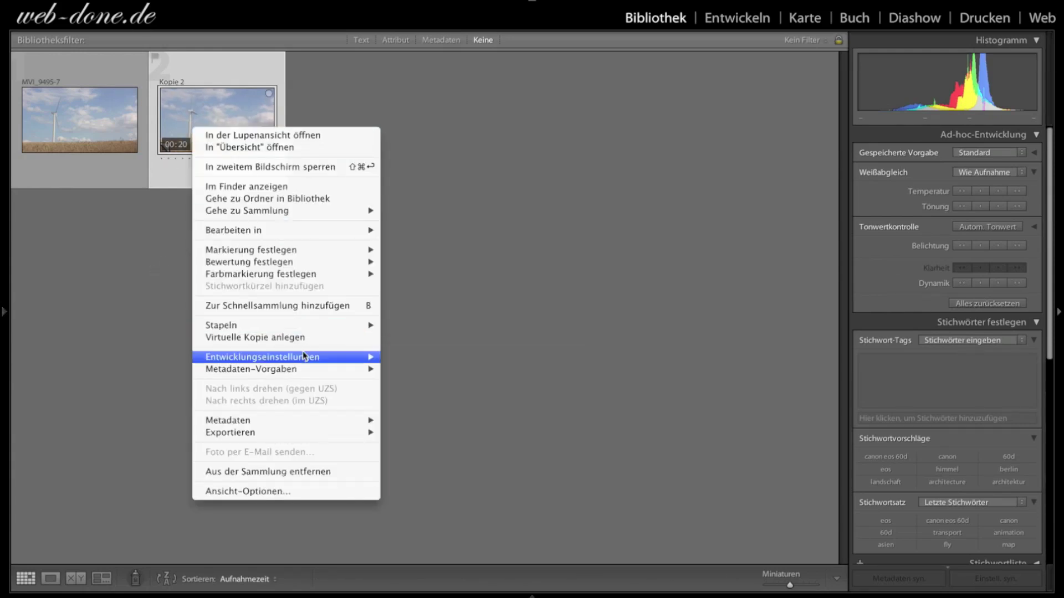
{"action": "mouse_move", "coordinate": [261, 357]}
{"action": "left_click", "coordinate": [458, 248]}
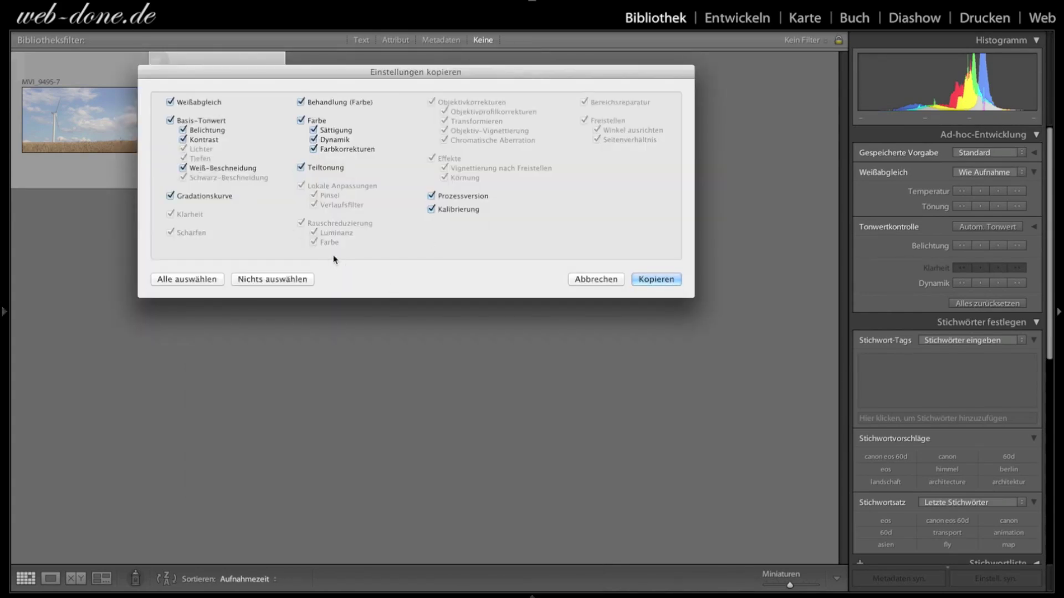
{"action": "left_click_drag", "start_coordinate": [303, 73], "coordinate": [307, 133]}
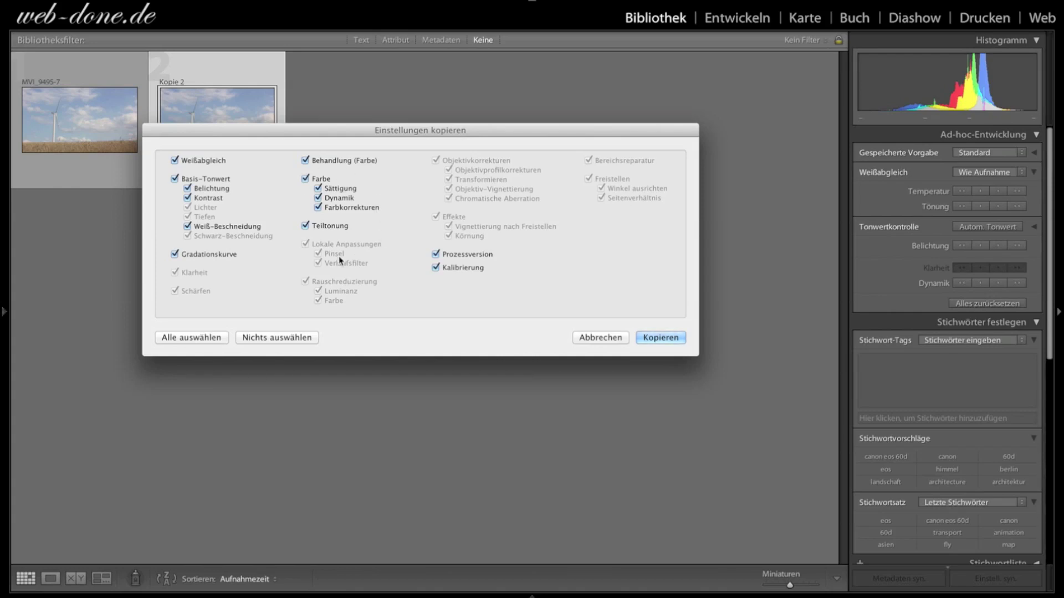
{"action": "left_click_drag", "start_coordinate": [319, 141], "coordinate": [329, 169]}
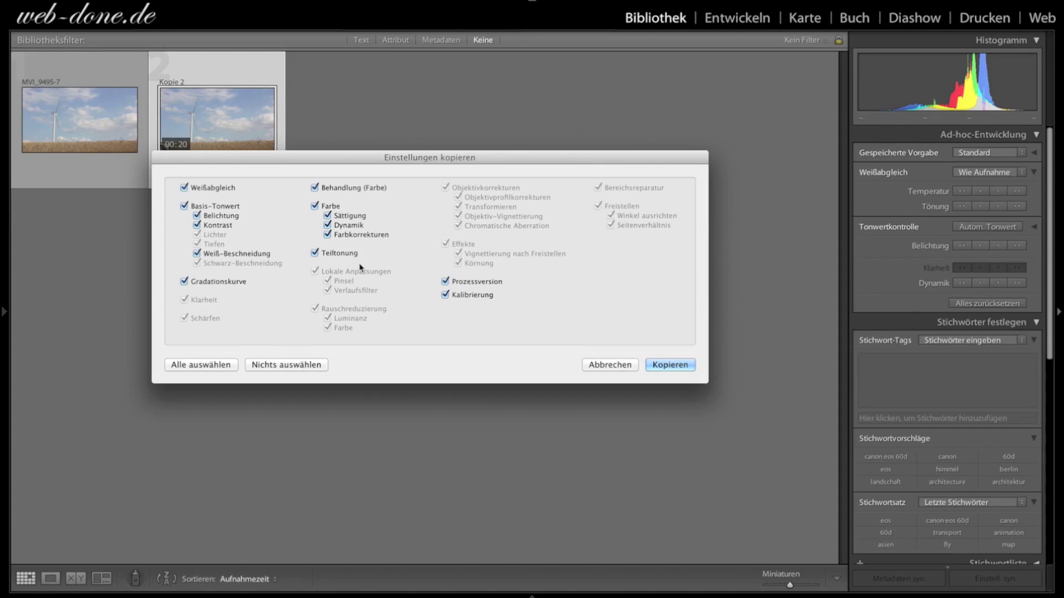
{"action": "left_click_drag", "start_coordinate": [360, 164], "coordinate": [365, 160]}
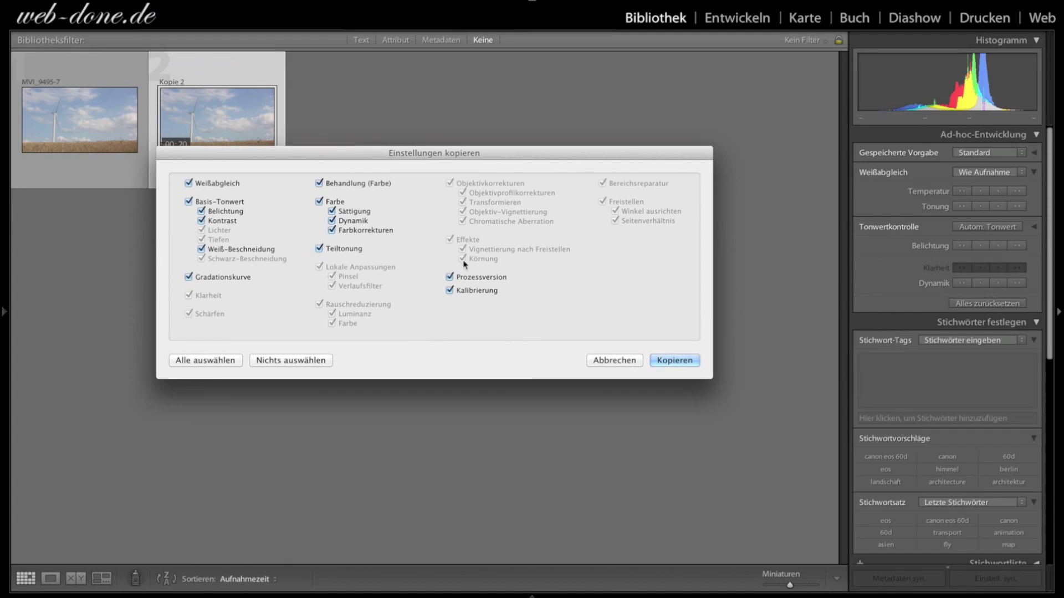
{"action": "left_click", "coordinate": [615, 363]}
{"action": "left_click", "coordinate": [85, 125]}
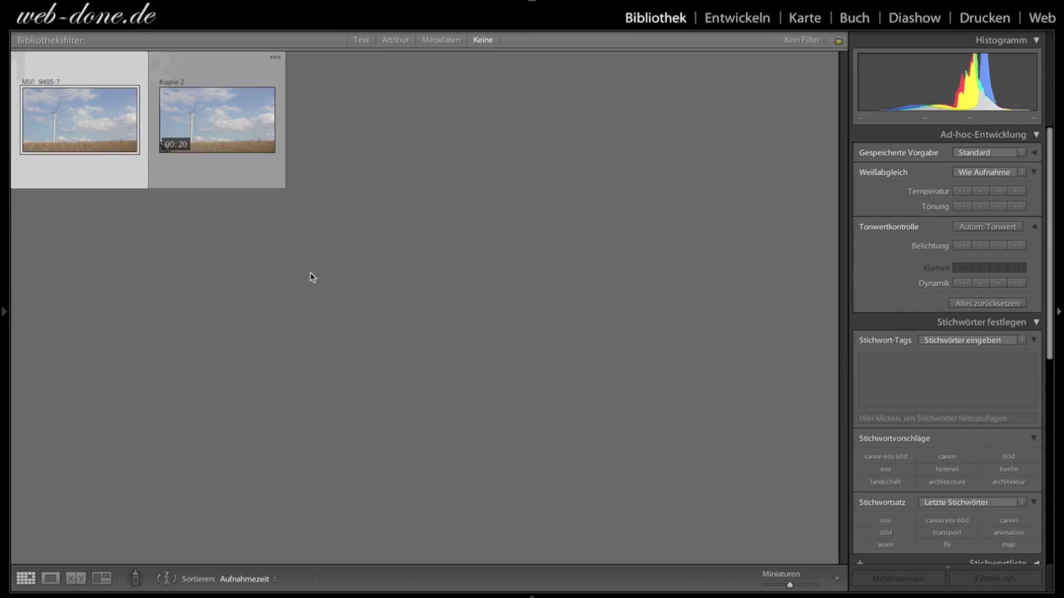
Open the still in Develop, nudge temperature, and set Kontrast +24 and Weiß +17
{"action": "key", "text": "d"}
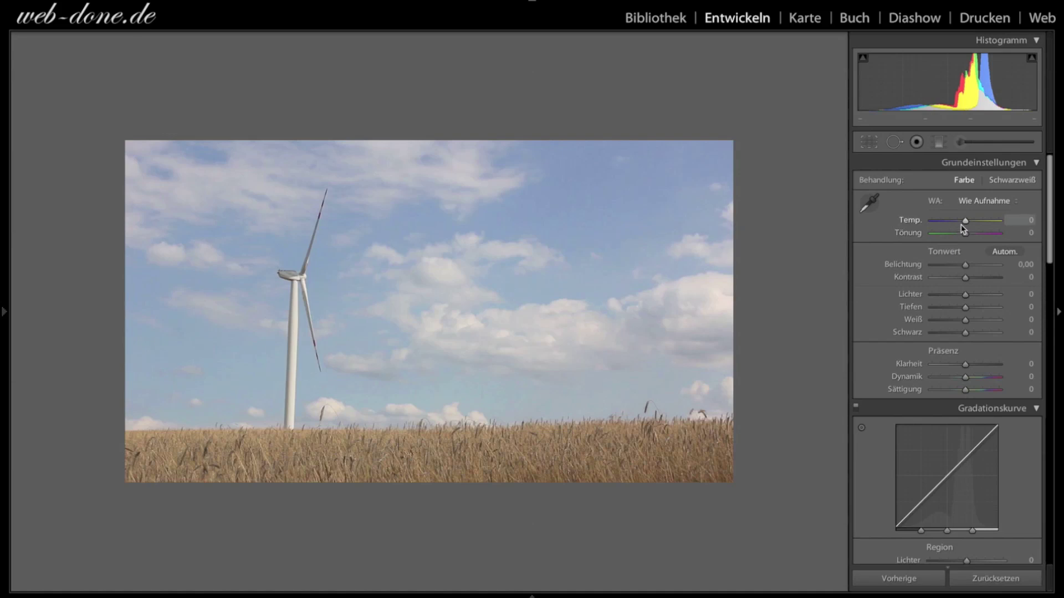
{"action": "left_click_drag", "start_coordinate": [965, 221], "coordinate": [967, 223]}
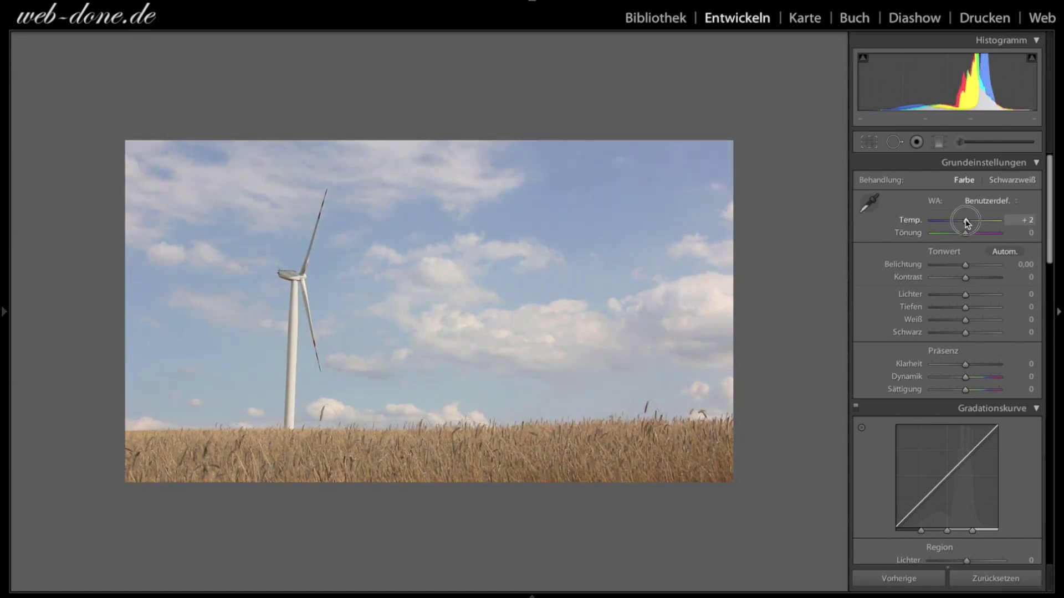
{"action": "scroll", "coordinate": [930, 280], "scroll_direction": "down", "scroll_amount": 1}
{"action": "scroll", "coordinate": [928, 279], "scroll_direction": "down", "scroll_amount": 1}
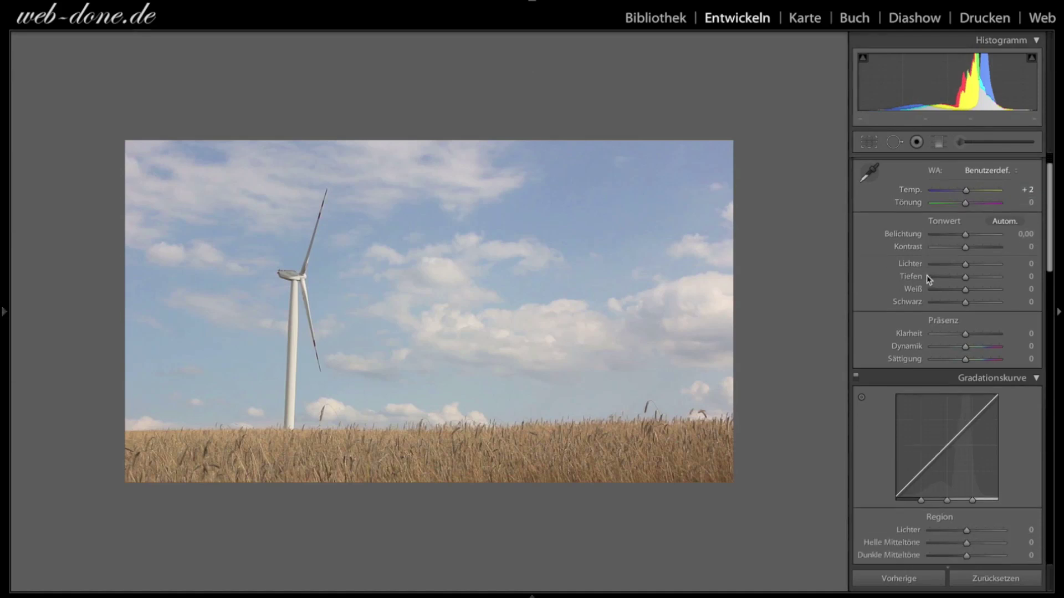
{"action": "mouse_move", "coordinate": [965, 247]}
{"action": "left_mouse_down"}
{"action": "mouse_move", "coordinate": [986, 250]}
{"action": "mouse_move", "coordinate": [974, 250]}
{"action": "left_mouse_up"}
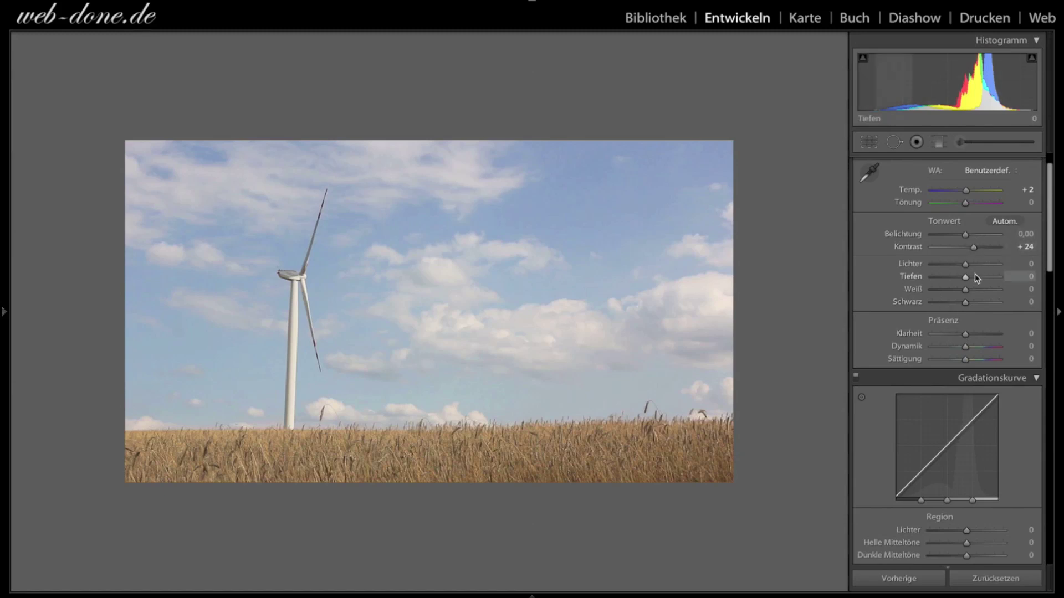
{"action": "scroll", "coordinate": [948, 271], "scroll_direction": "down", "scroll_amount": 1}
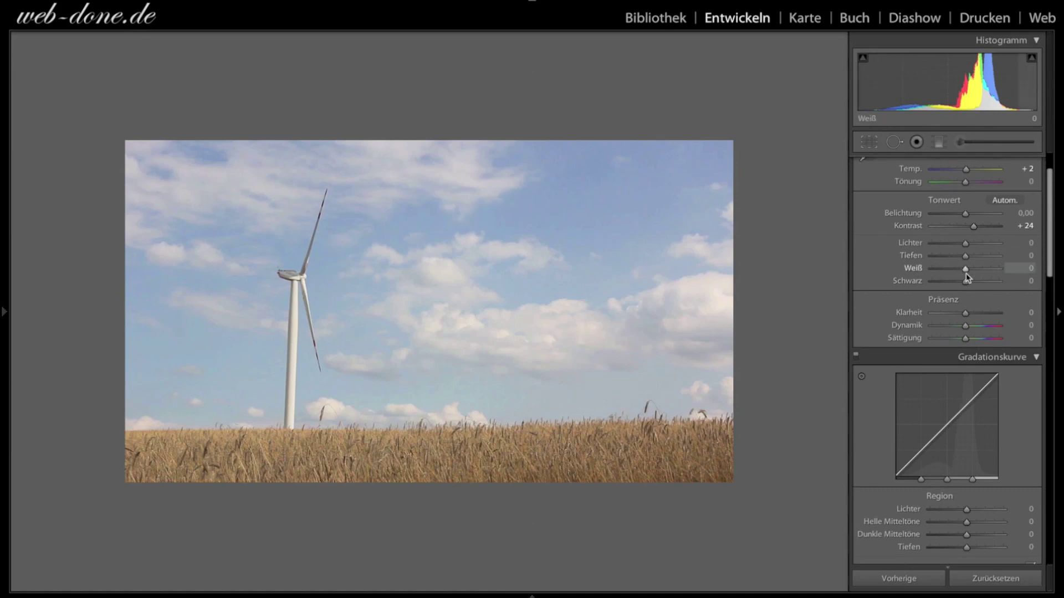
{"action": "left_click_drag", "start_coordinate": [965, 273], "coordinate": [969, 266]}
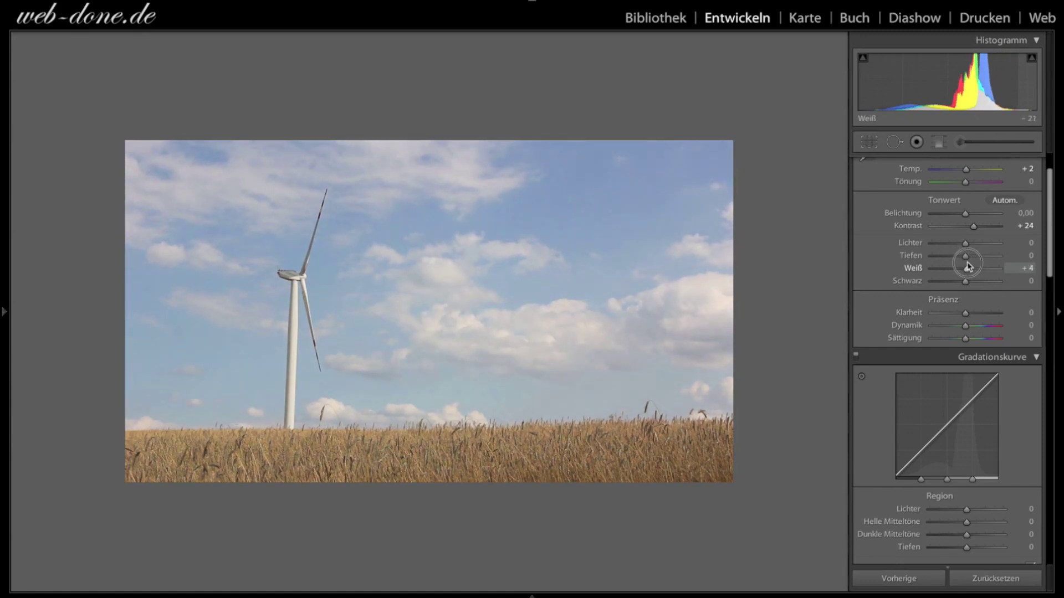
{"action": "left_click_drag", "start_coordinate": [969, 267], "coordinate": [971, 267]}
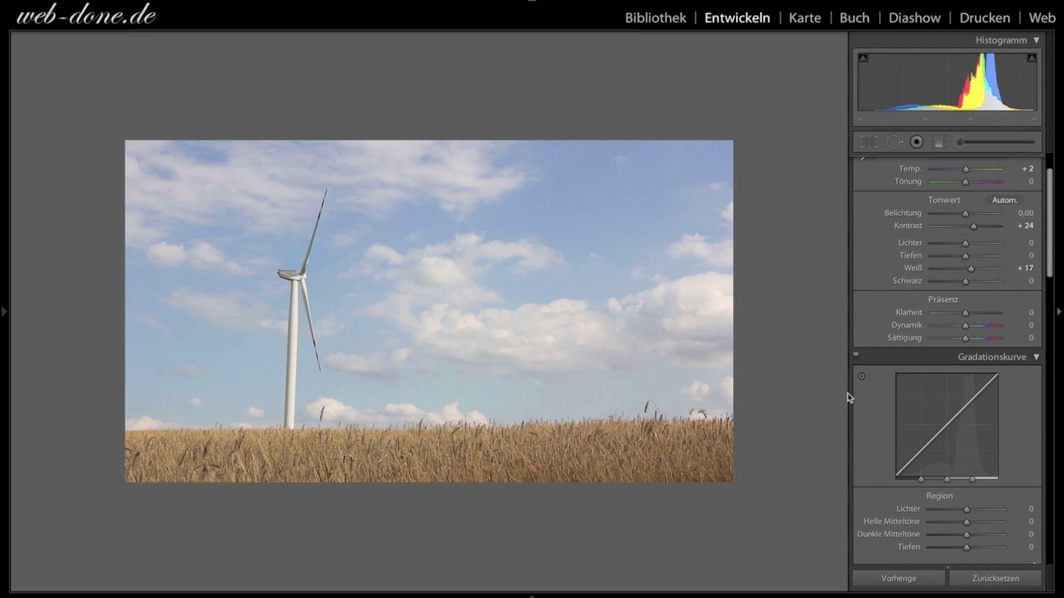
Lower Belichtung to −0,10 and raise Dynamik to +34
{"action": "left_click", "coordinate": [963, 216]}
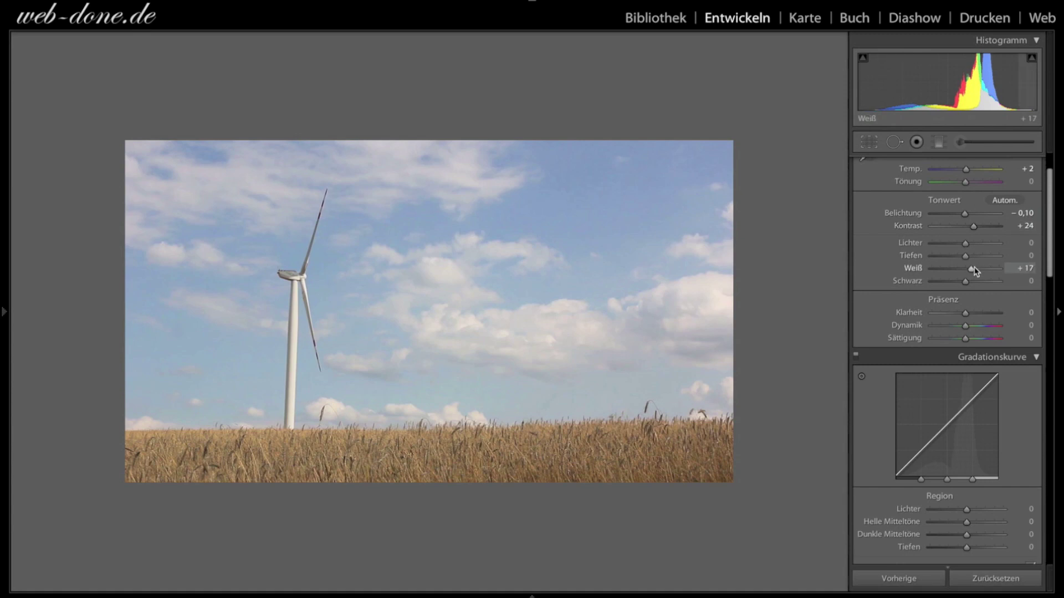
{"action": "scroll", "coordinate": [953, 320], "scroll_direction": "down", "scroll_amount": 3}
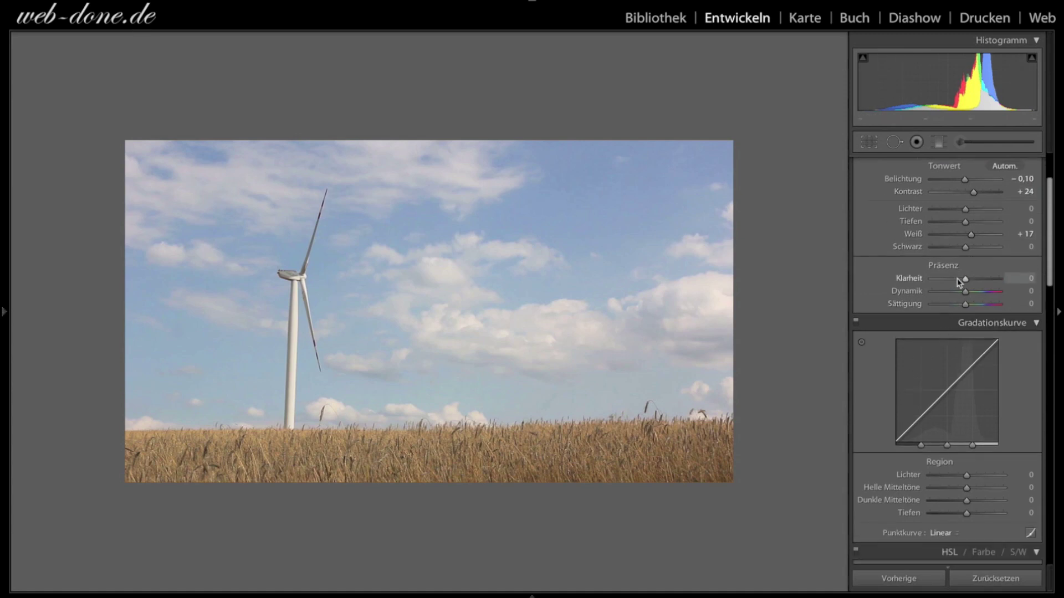
{"action": "left_click_drag", "start_coordinate": [965, 295], "coordinate": [965, 294]}
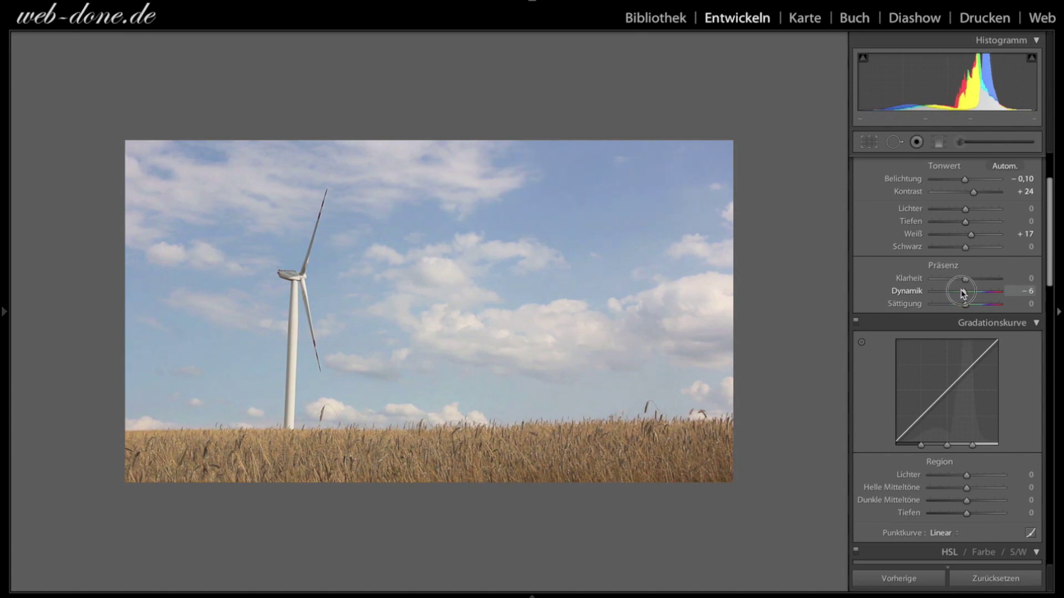
{"action": "left_click_drag", "start_coordinate": [966, 294], "coordinate": [976, 294]}
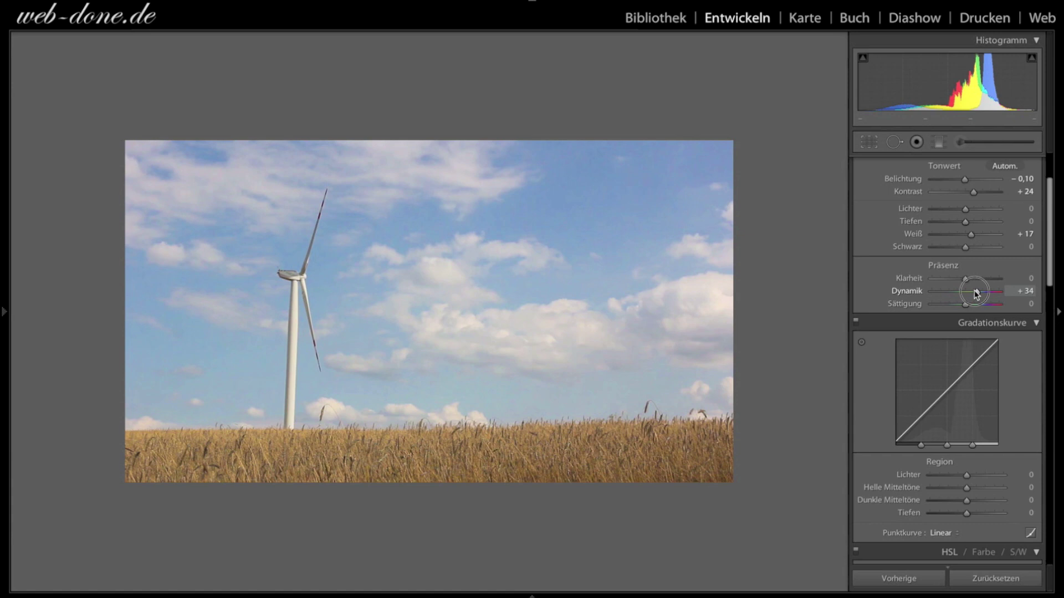
{"action": "scroll", "coordinate": [942, 285], "scroll_direction": "down", "scroll_amount": 2}
{"action": "scroll", "coordinate": [911, 286], "scroll_direction": "down", "scroll_amount": 3}
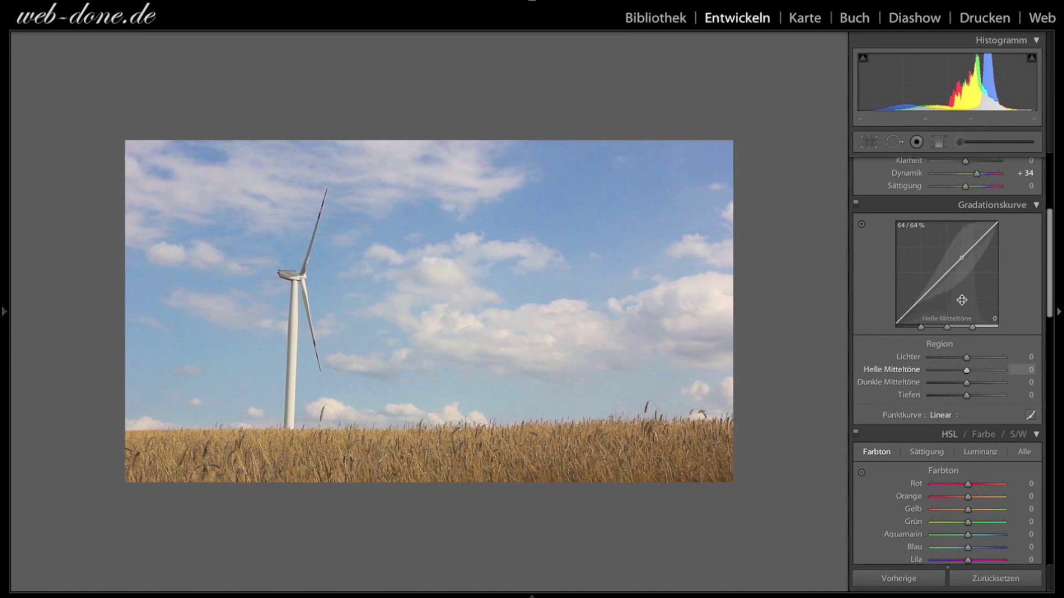
Set Gradationskurve regions: Lichter +48, Helle Mitteltöne +19, Dunkle Mitteltöne +3, Tiefen −4
{"action": "scroll", "coordinate": [922, 332], "scroll_direction": "up", "scroll_amount": 5}
{"action": "scroll", "coordinate": [921, 332], "scroll_direction": "up", "scroll_amount": 4}
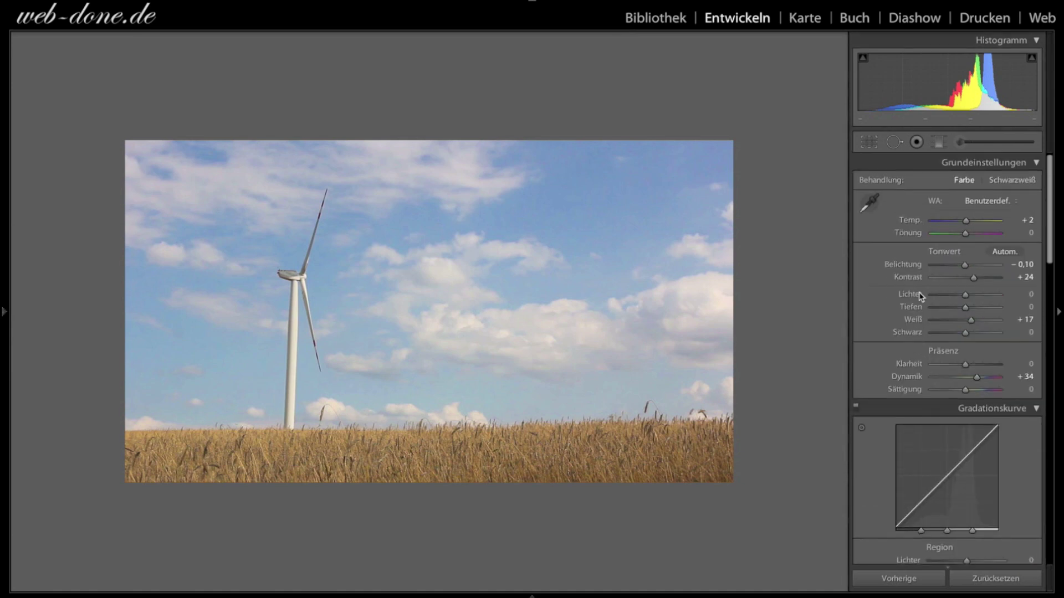
{"action": "scroll", "coordinate": [905, 368], "scroll_direction": "down", "scroll_amount": 3}
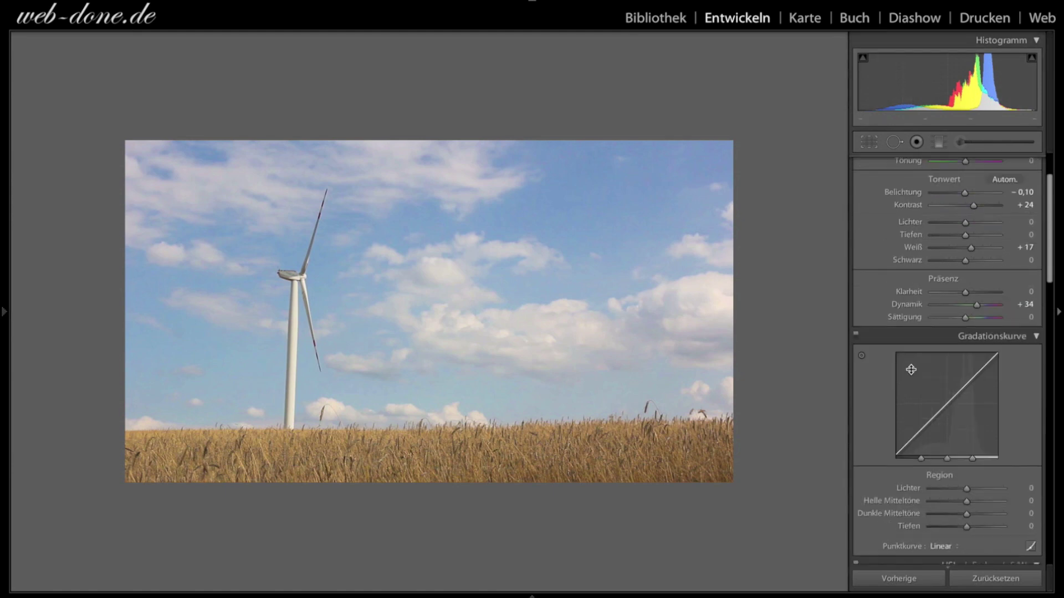
{"action": "scroll", "coordinate": [904, 373], "scroll_direction": "down", "scroll_amount": 2}
{"action": "scroll", "coordinate": [904, 395], "scroll_direction": "down", "scroll_amount": 2}
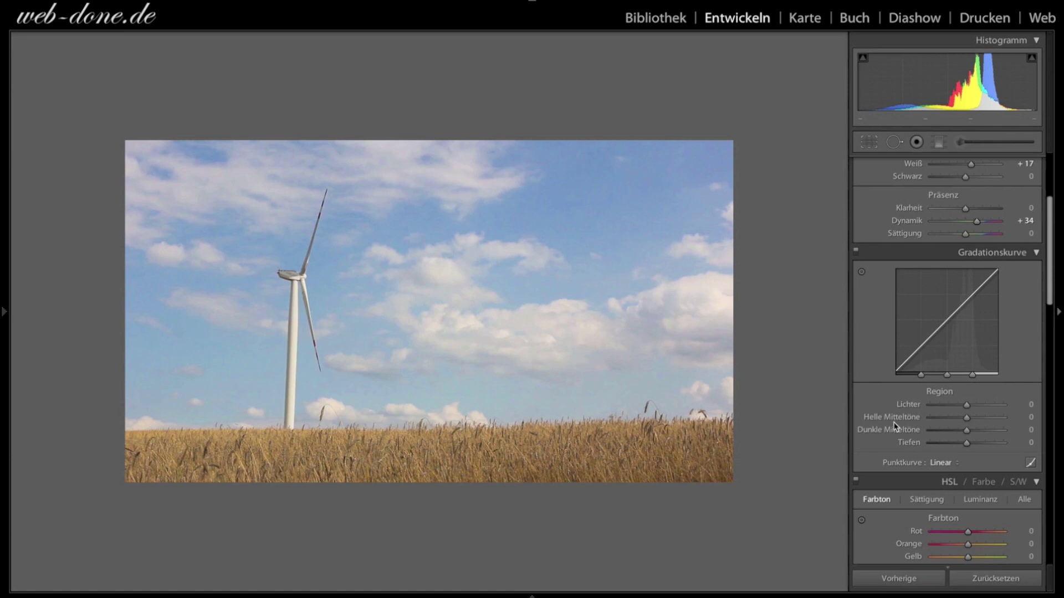
{"action": "left_click_drag", "start_coordinate": [969, 405], "coordinate": [979, 409]}
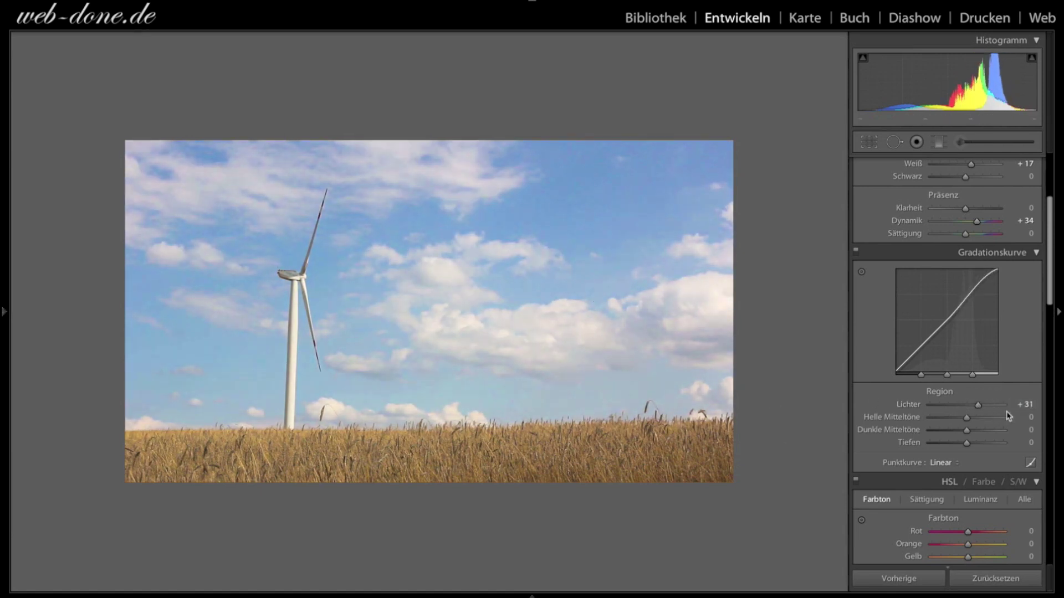
{"action": "mouse_move", "coordinate": [978, 408]}
{"action": "left_mouse_down"}
{"action": "mouse_move", "coordinate": [987, 406]}
{"action": "mouse_move", "coordinate": [957, 433]}
{"action": "mouse_move", "coordinate": [970, 434]}
{"action": "mouse_move", "coordinate": [963, 447]}
{"action": "mouse_move", "coordinate": [945, 442]}
{"action": "mouse_move", "coordinate": [965, 446]}
{"action": "left_mouse_up"}
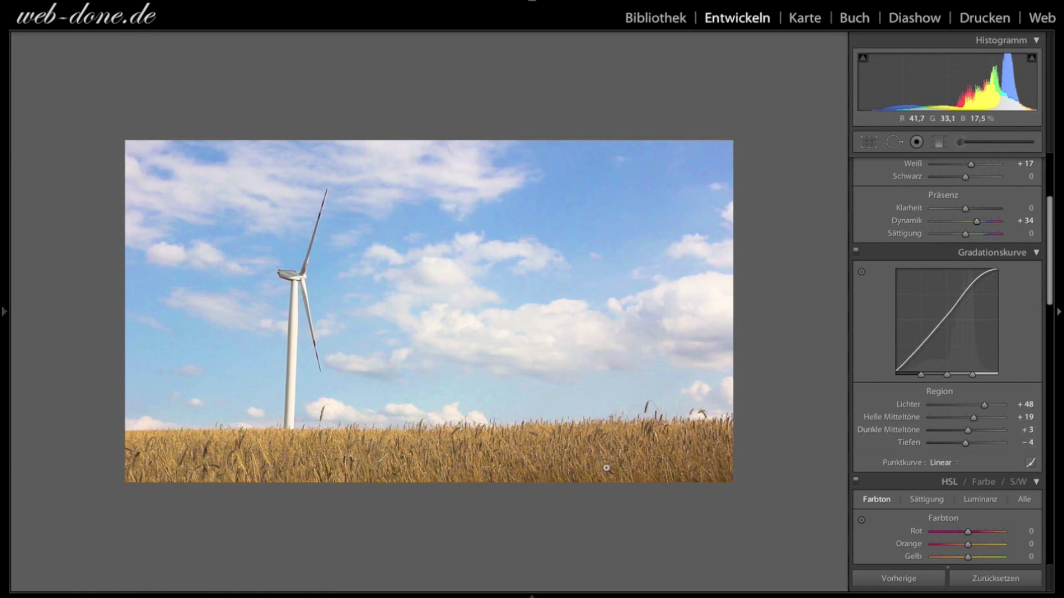
{"action": "scroll", "coordinate": [928, 382], "scroll_direction": "down", "scroll_amount": 5}
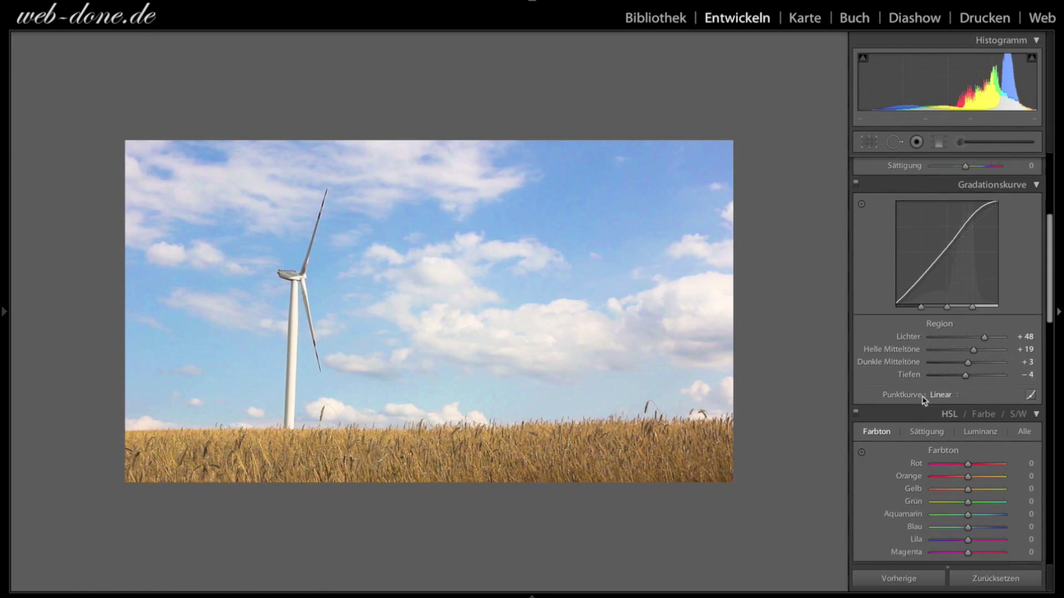
{"action": "scroll", "coordinate": [920, 377], "scroll_direction": "up", "scroll_amount": 3}
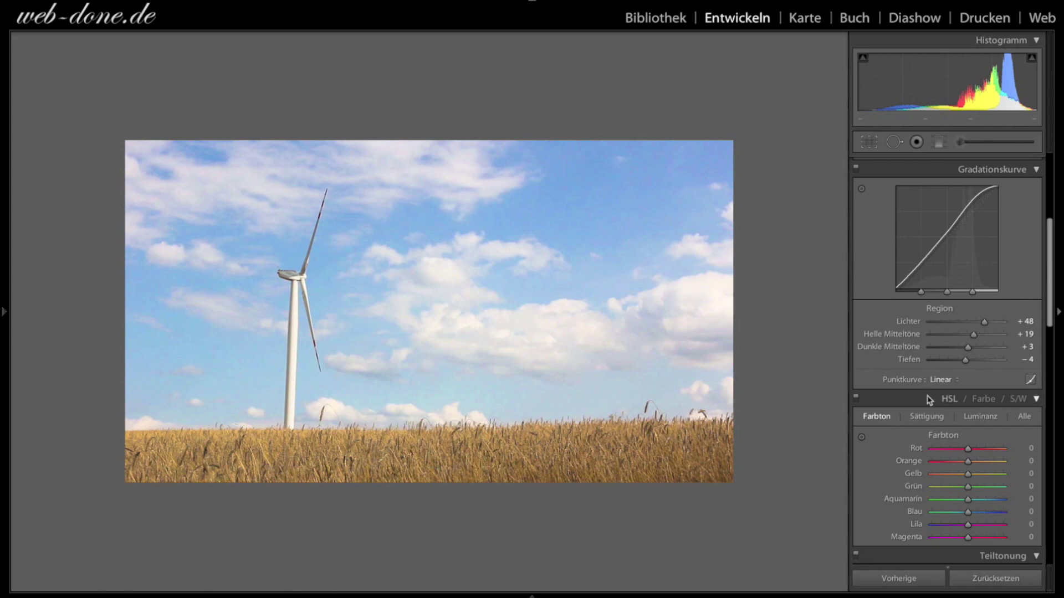
Shift the HSL Farbton for Blau to −7
{"action": "scroll", "coordinate": [947, 393], "scroll_direction": "down", "scroll_amount": 2}
{"action": "scroll", "coordinate": [936, 371], "scroll_direction": "down", "scroll_amount": 2}
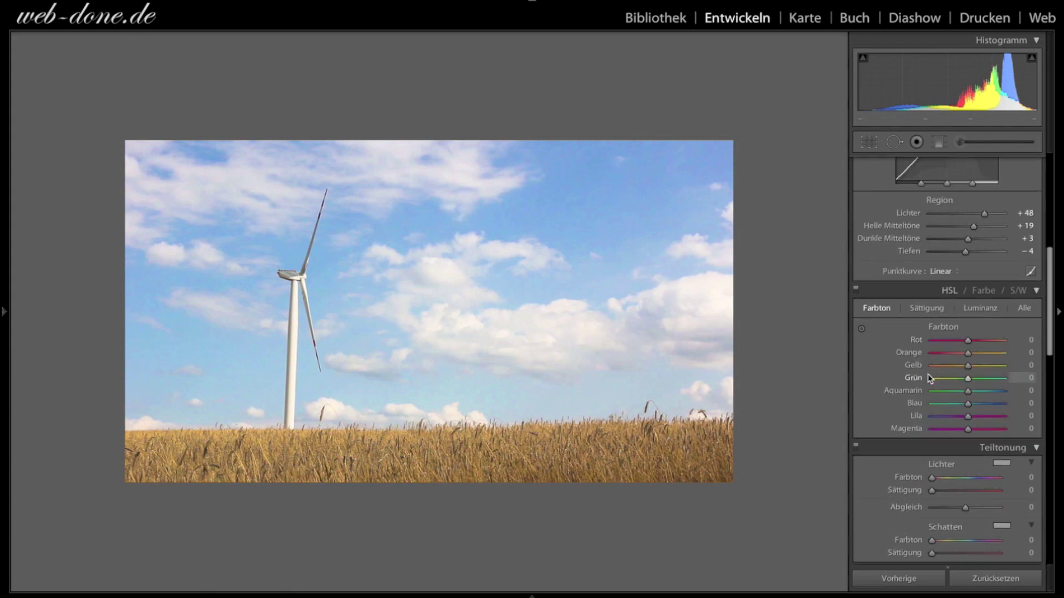
{"action": "scroll", "coordinate": [931, 362], "scroll_direction": "down", "scroll_amount": 1}
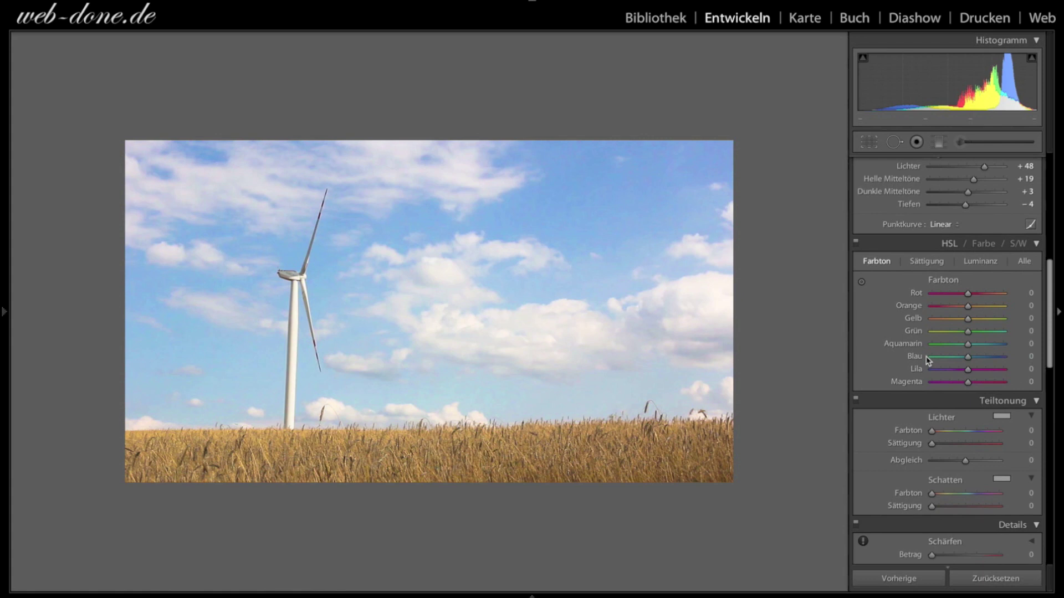
{"action": "scroll", "coordinate": [929, 309], "scroll_direction": "down", "scroll_amount": 1}
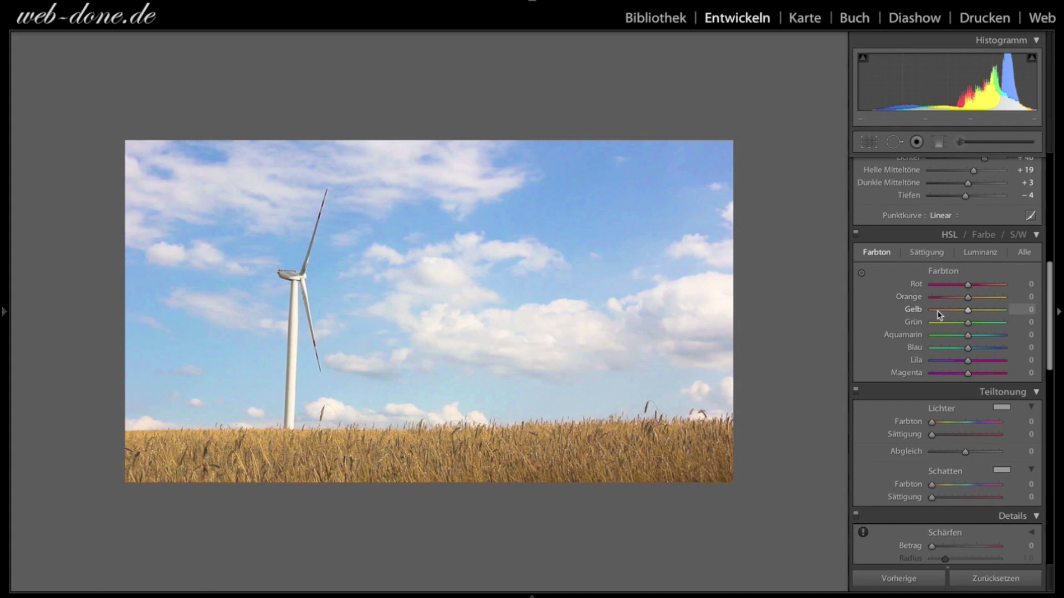
{"action": "left_click_drag", "start_coordinate": [969, 351], "coordinate": [965, 351]}
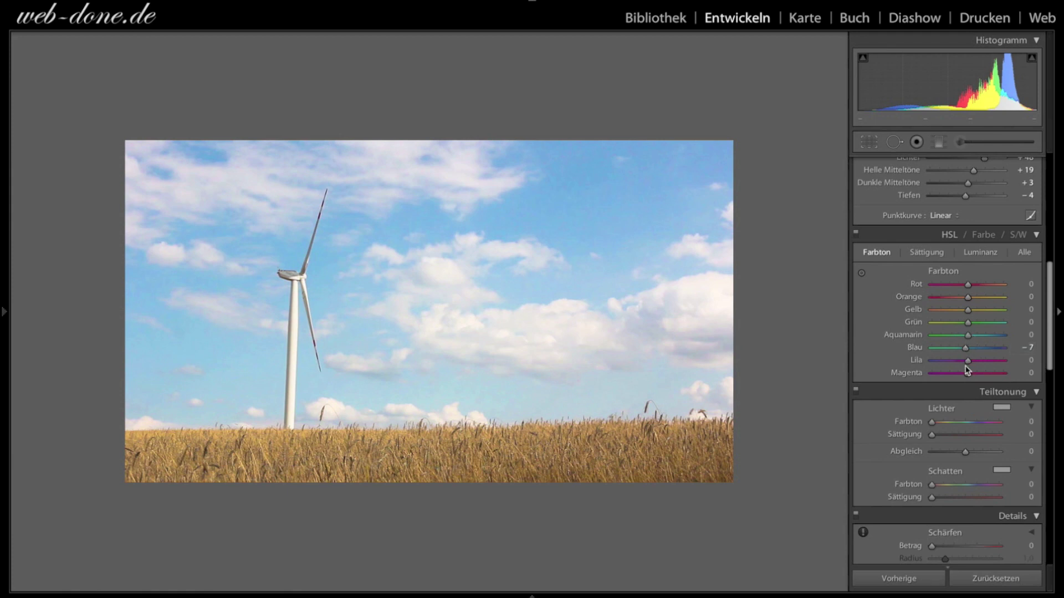
Boost Sättigung on sky and wheat: Blau +25, Aquamarin +5, Orange +18, Gelb +6
{"action": "left_click", "coordinate": [931, 254]}
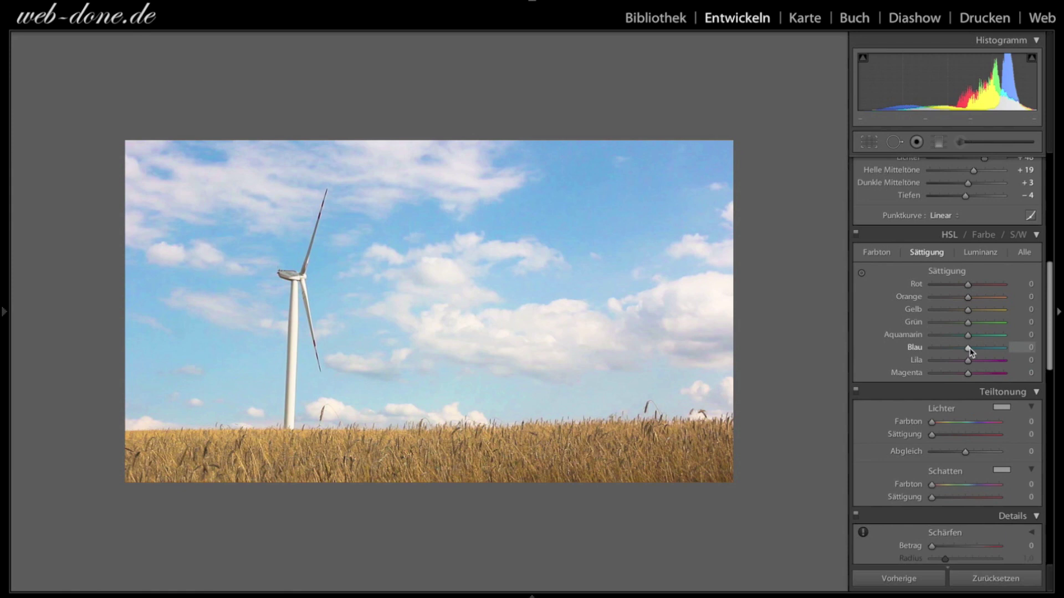
{"action": "left_click", "coordinate": [862, 272]}
{"action": "left_click_drag", "start_coordinate": [634, 244], "coordinate": [635, 221]}
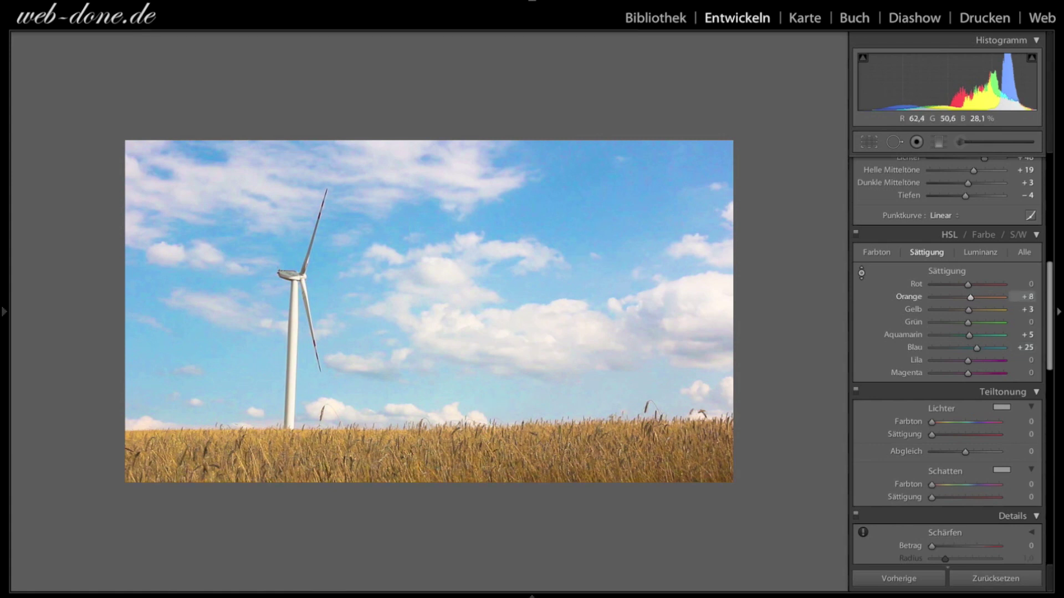
{"action": "left_click_drag", "start_coordinate": [713, 426], "coordinate": [713, 421]}
{"action": "left_click_drag", "start_coordinate": [421, 460], "coordinate": [421, 454]}
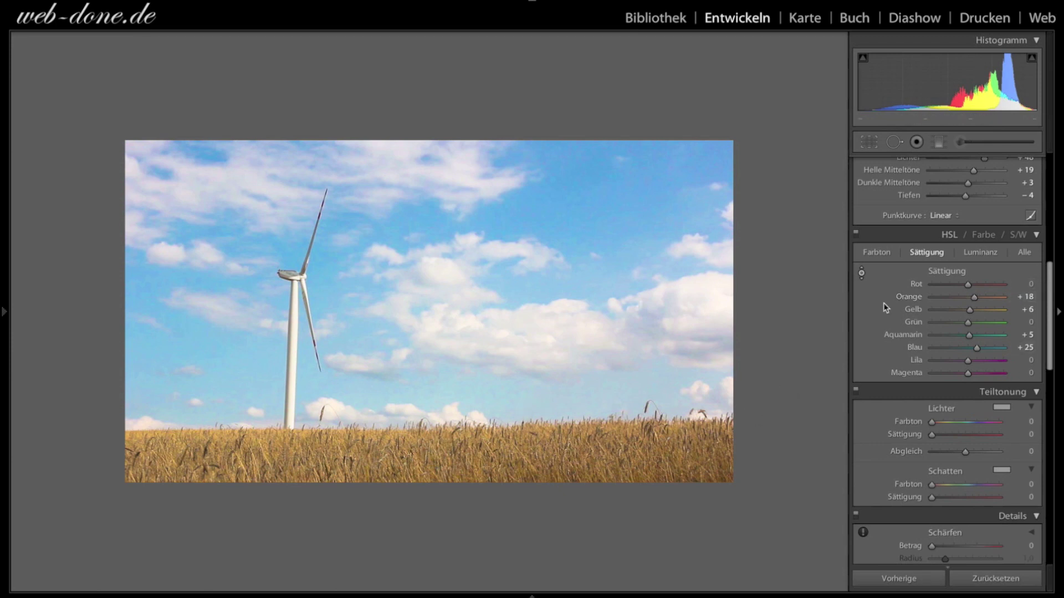
Set HSL Luminanz via targeted tool: Blau −39, Aquamarin −6, Orange +25, Gelb +7
{"action": "left_click", "coordinate": [979, 253]}
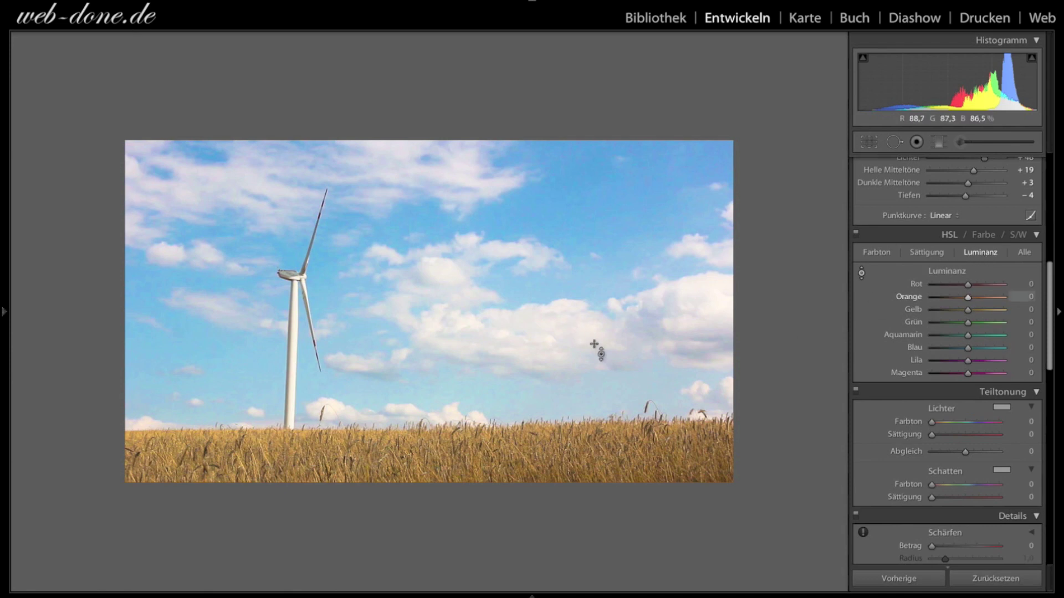
{"action": "mouse_move", "coordinate": [561, 225]}
{"action": "left_mouse_down"}
{"action": "mouse_move", "coordinate": [561, 288]}
{"action": "mouse_move", "coordinate": [561, 225]}
{"action": "left_mouse_up"}
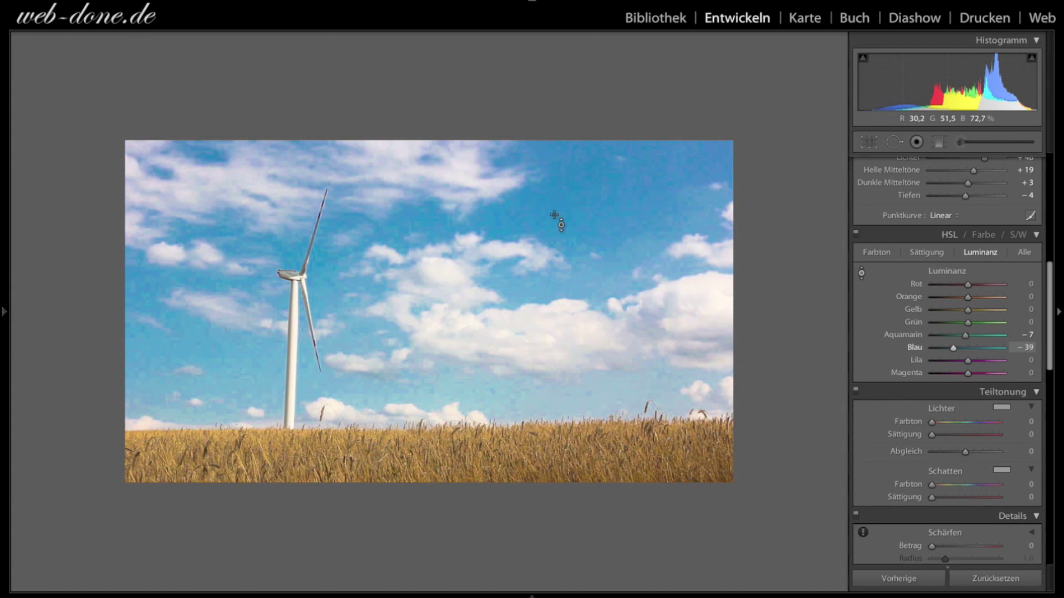
{"action": "mouse_move", "coordinate": [561, 219]}
{"action": "left_mouse_down"}
{"action": "mouse_move", "coordinate": [560, 310]}
{"action": "mouse_move", "coordinate": [561, 256]}
{"action": "left_mouse_up"}
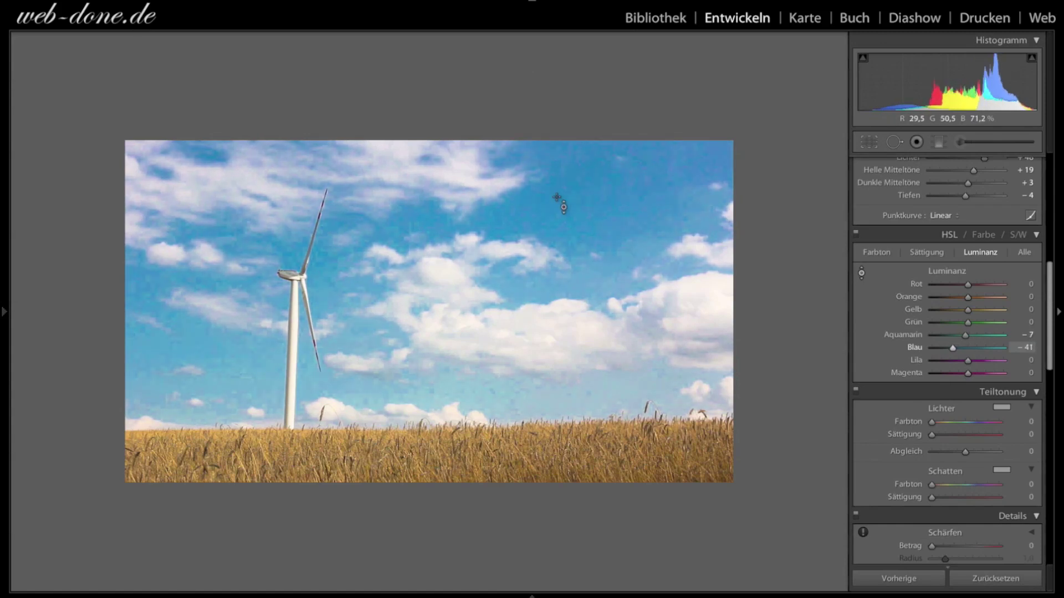
{"action": "left_click_drag", "start_coordinate": [579, 206], "coordinate": [580, 204]}
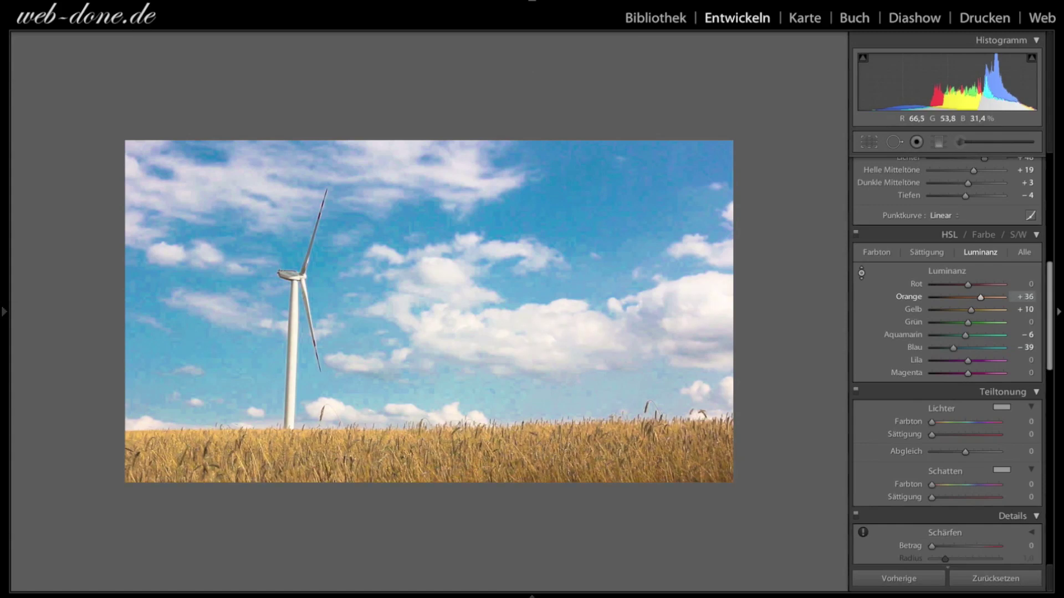
{"action": "left_click_drag", "start_coordinate": [421, 443], "coordinate": [421, 465]}
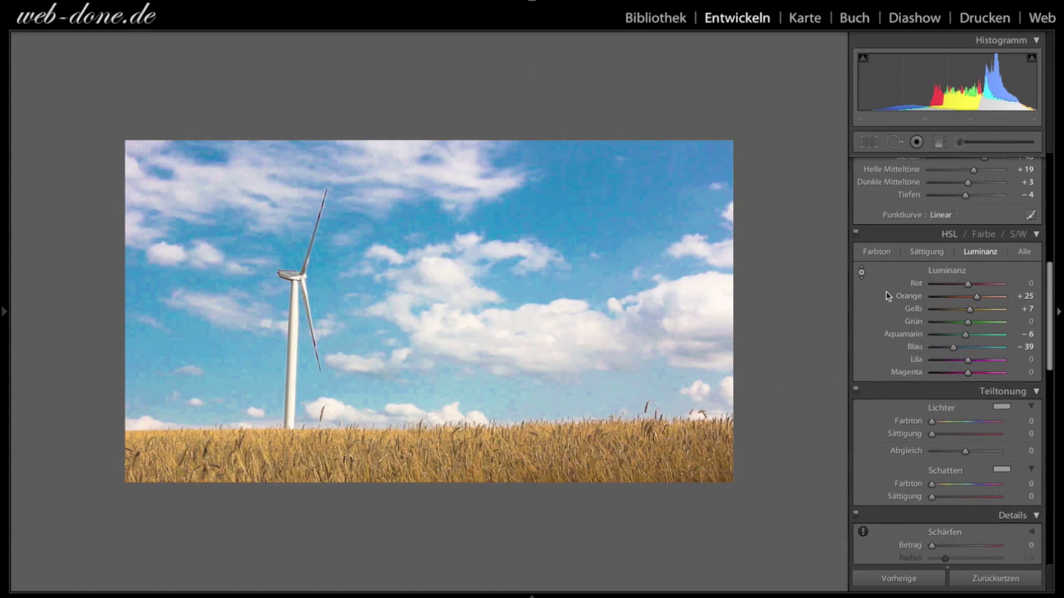
Tint the Teiltonung highlights yellow at hue 52, saturation 17
{"action": "scroll", "coordinate": [887, 292], "scroll_direction": "down", "scroll_amount": 1}
{"action": "scroll", "coordinate": [917, 308], "scroll_direction": "down", "scroll_amount": 2}
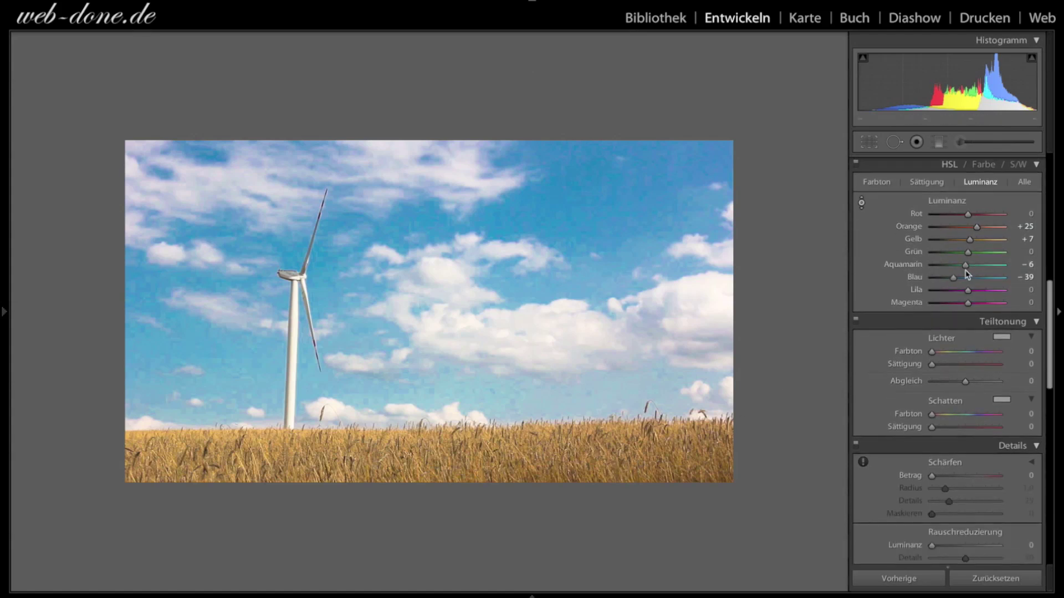
{"action": "scroll", "coordinate": [944, 313], "scroll_direction": "down", "scroll_amount": 2}
{"action": "scroll", "coordinate": [948, 293], "scroll_direction": "down", "scroll_amount": 1}
{"action": "scroll", "coordinate": [952, 287], "scroll_direction": "down", "scroll_amount": 2}
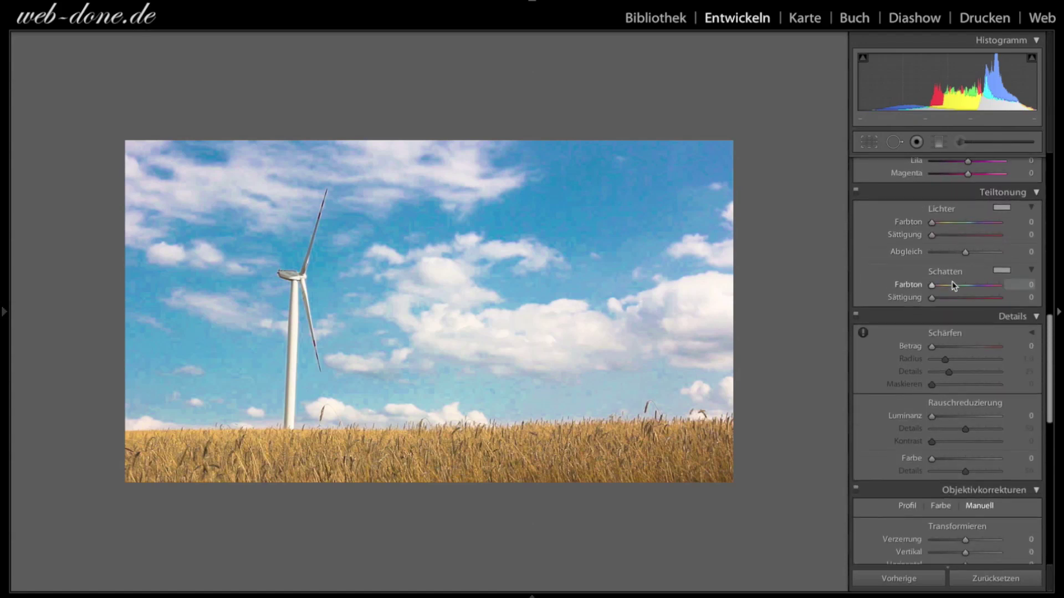
{"action": "scroll", "coordinate": [956, 270], "scroll_direction": "down", "scroll_amount": 1}
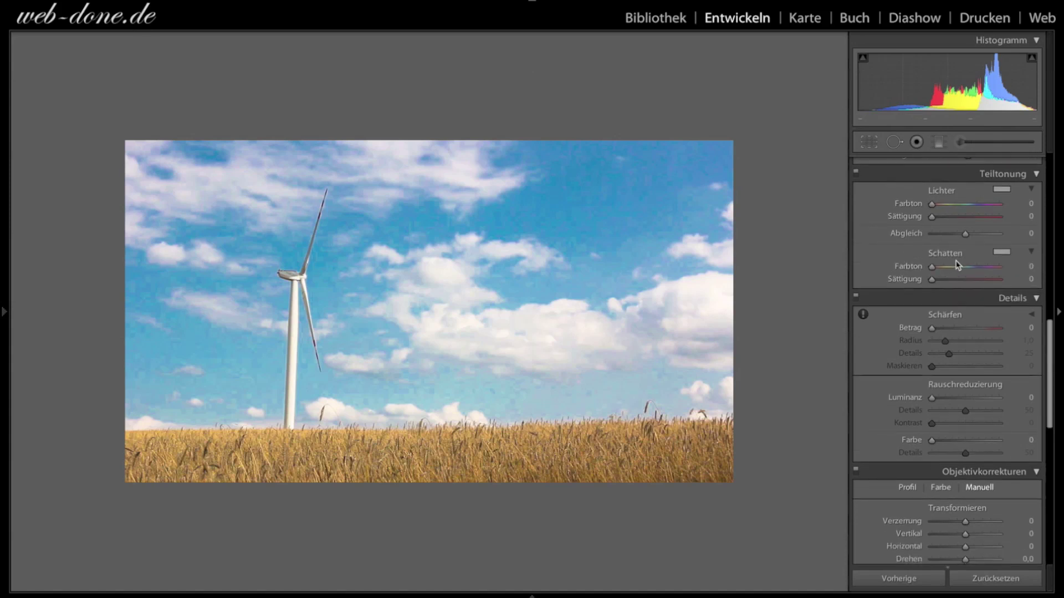
{"action": "left_click", "coordinate": [1002, 190]}
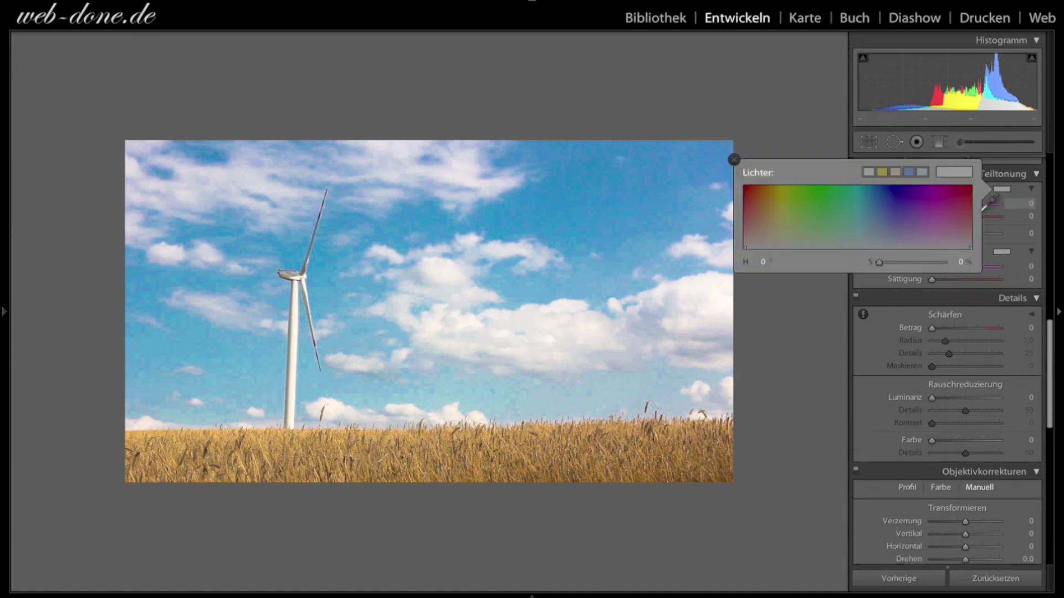
{"action": "left_click", "coordinate": [884, 171]}
{"action": "mouse_move", "coordinate": [887, 265]}
{"action": "left_mouse_down"}
{"action": "mouse_move", "coordinate": [900, 263]}
{"action": "mouse_move", "coordinate": [890, 268]}
{"action": "left_mouse_up"}
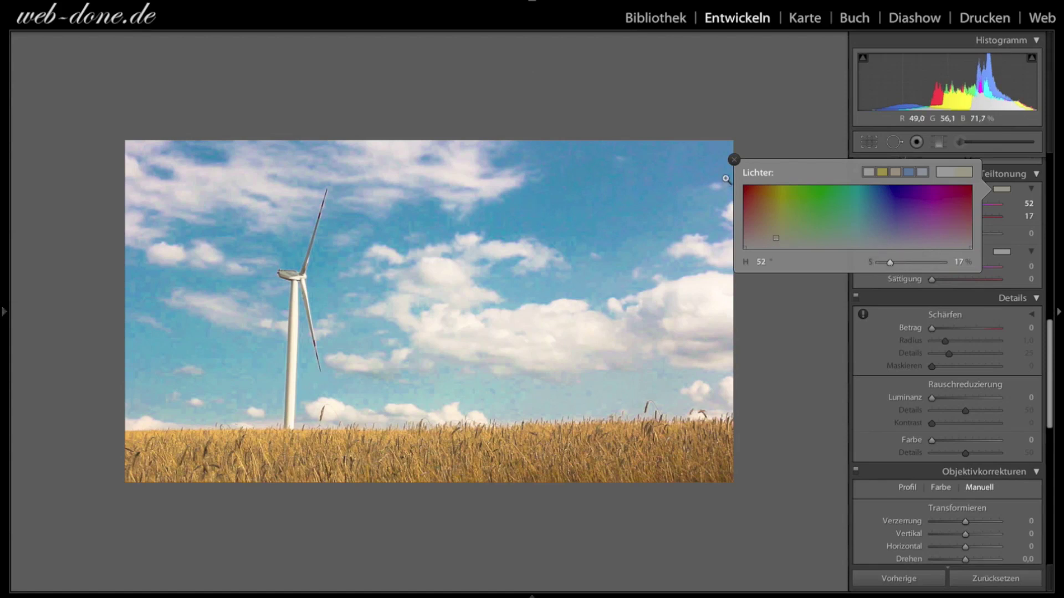
{"action": "left_click", "coordinate": [733, 159]}
Tint the shadows a faint blue at hue 215, saturation 9
{"action": "left_click", "coordinate": [1002, 252]}
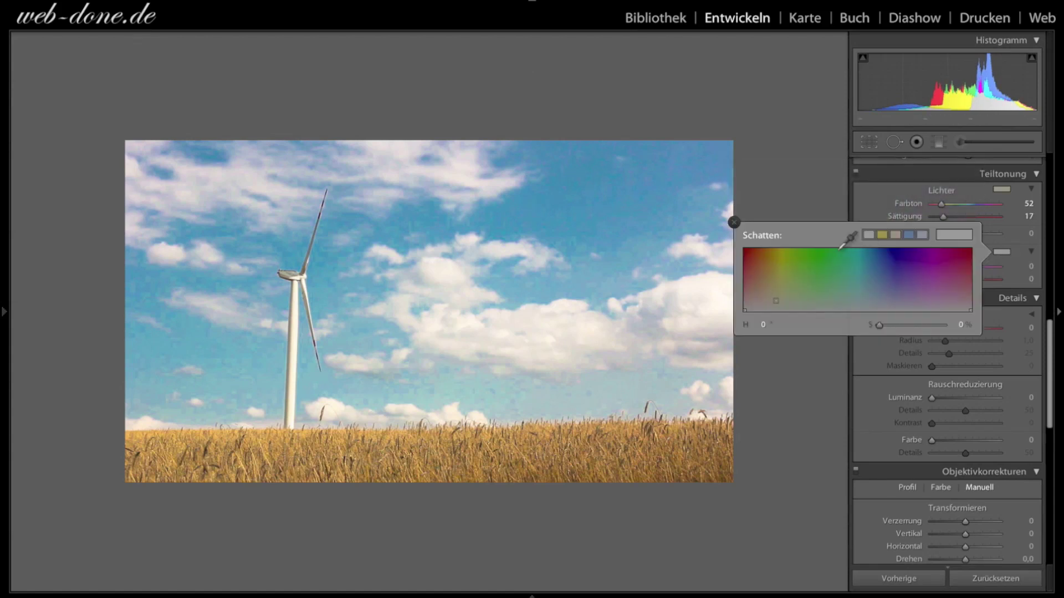
{"action": "left_click", "coordinate": [909, 235]}
{"action": "mouse_move", "coordinate": [895, 329]}
{"action": "left_mouse_down"}
{"action": "mouse_move", "coordinate": [875, 333]}
{"action": "mouse_move", "coordinate": [963, 326]}
{"action": "left_mouse_up"}
{"action": "mouse_move", "coordinate": [946, 328]}
{"action": "left_mouse_down"}
{"action": "mouse_move", "coordinate": [865, 329]}
{"action": "mouse_move", "coordinate": [888, 328]}
{"action": "left_mouse_up"}
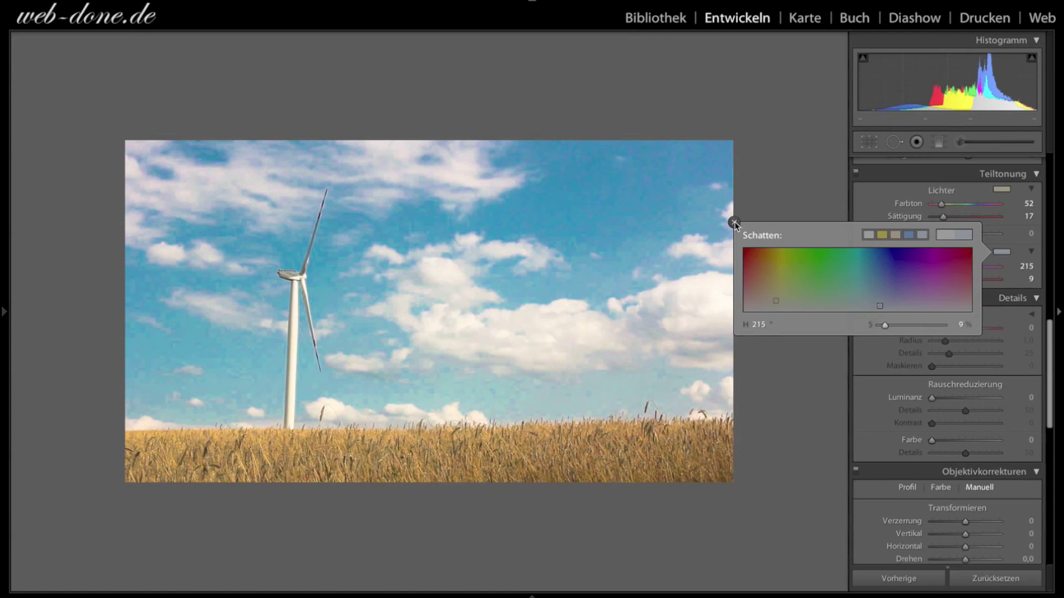
{"action": "left_click", "coordinate": [734, 223]}
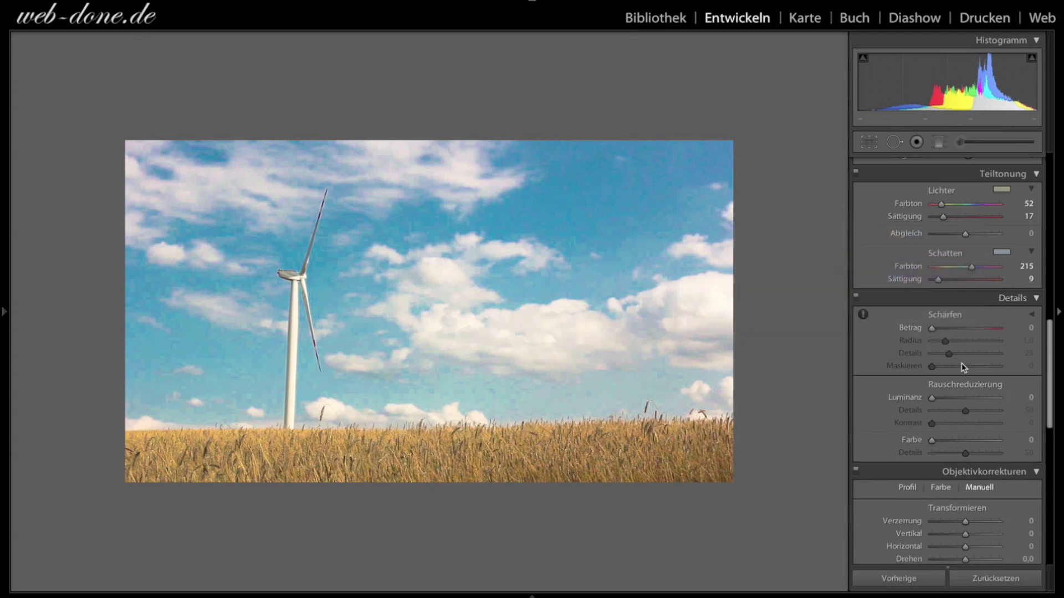
Return to the Library grid and open still MVI_9495-7 in Loupe view
{"action": "scroll", "coordinate": [936, 371], "scroll_direction": "down", "scroll_amount": 2}
{"action": "scroll", "coordinate": [908, 379], "scroll_direction": "up", "scroll_amount": 5}
{"action": "scroll", "coordinate": [906, 377], "scroll_direction": "up", "scroll_amount": 5}
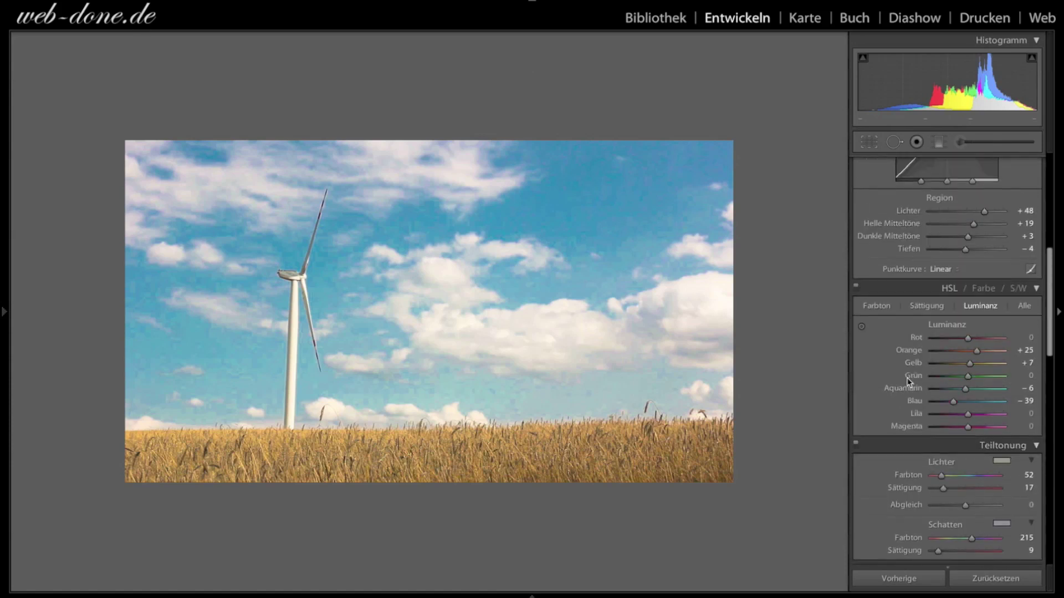
{"action": "scroll", "coordinate": [906, 377], "scroll_direction": "up", "scroll_amount": 4}
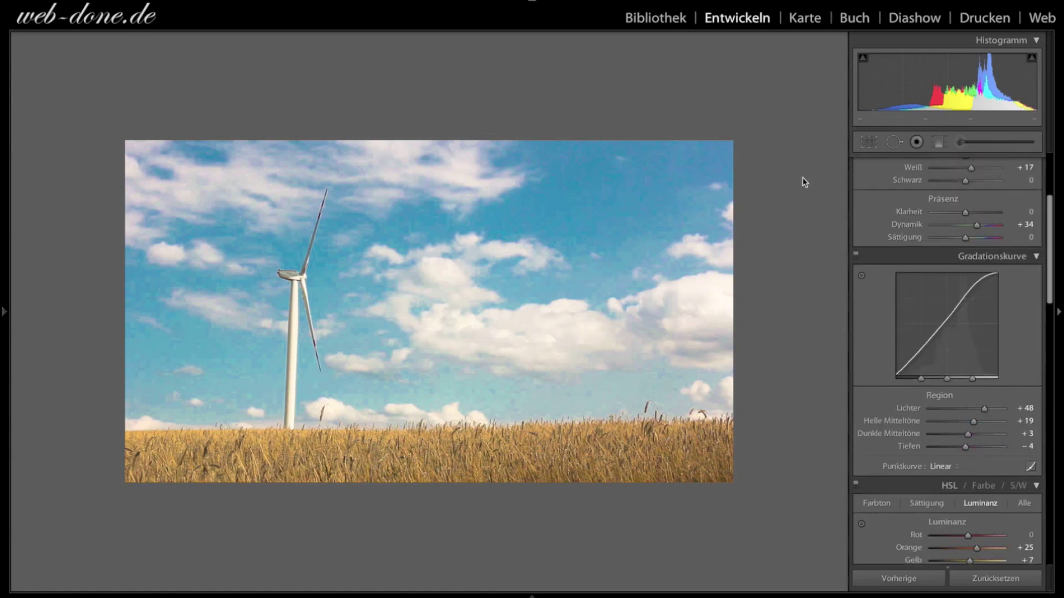
{"action": "key", "text": "g"}
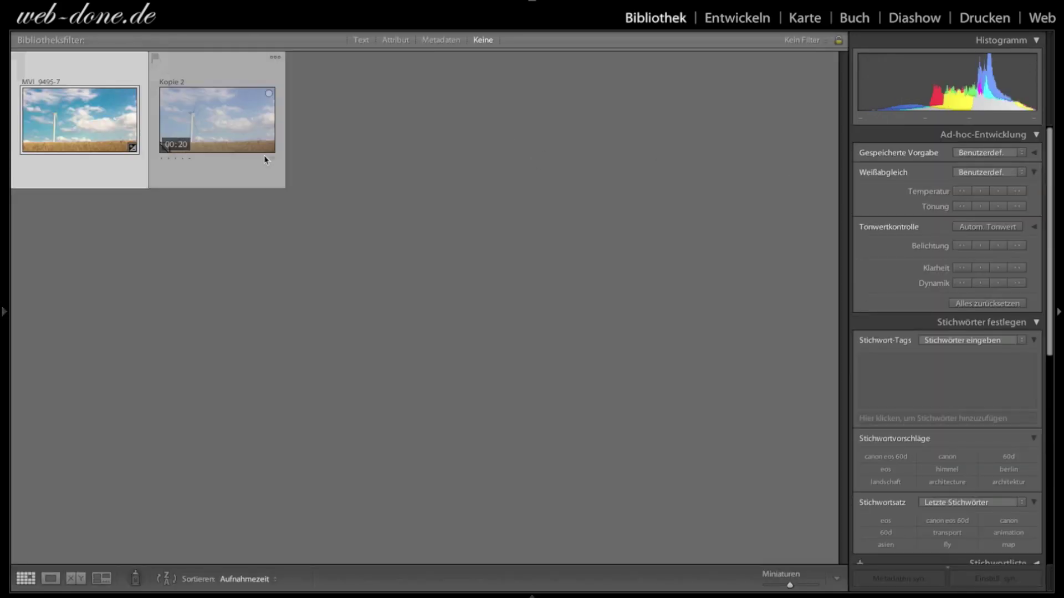
{"action": "double_click", "coordinate": [86, 115]}
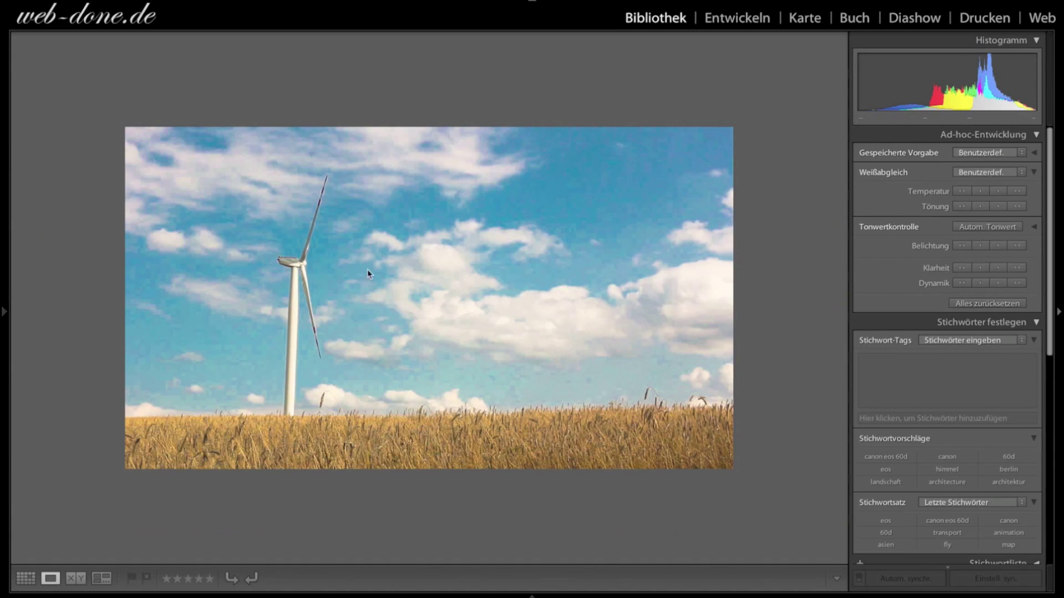
Copy all of the still's develop settings, then move on to the video clip
{"action": "right_click", "coordinate": [369, 273]}
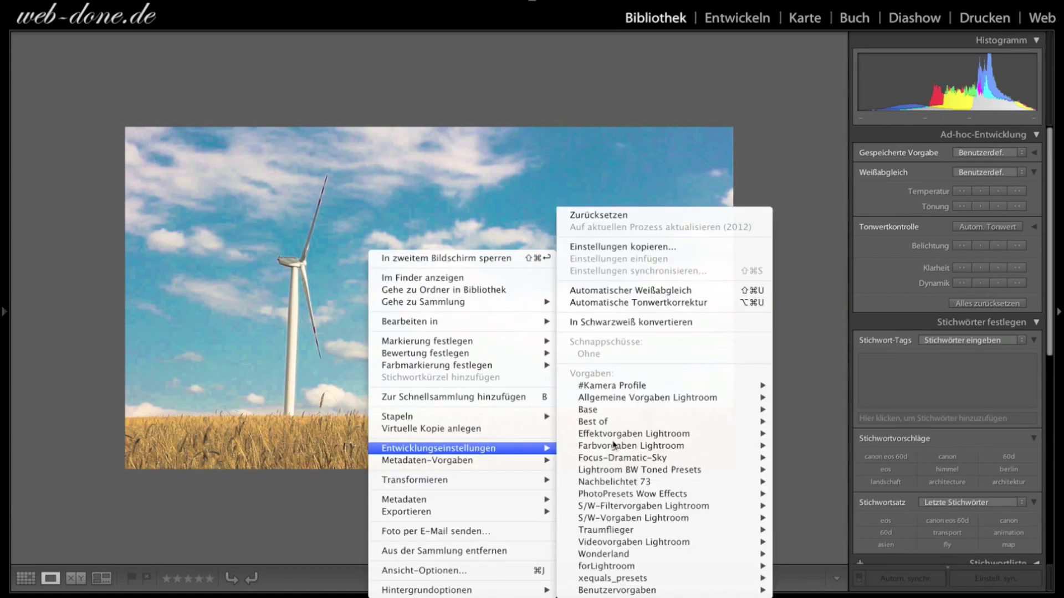
{"action": "left_click", "coordinate": [658, 246]}
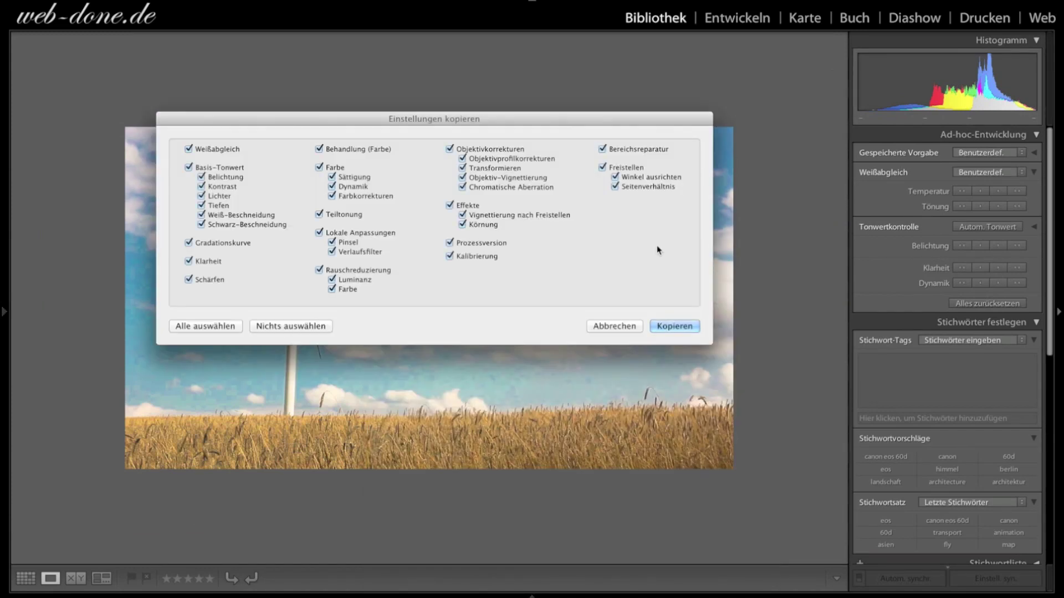
{"action": "left_click", "coordinate": [664, 323]}
{"action": "key", "text": "Right"}
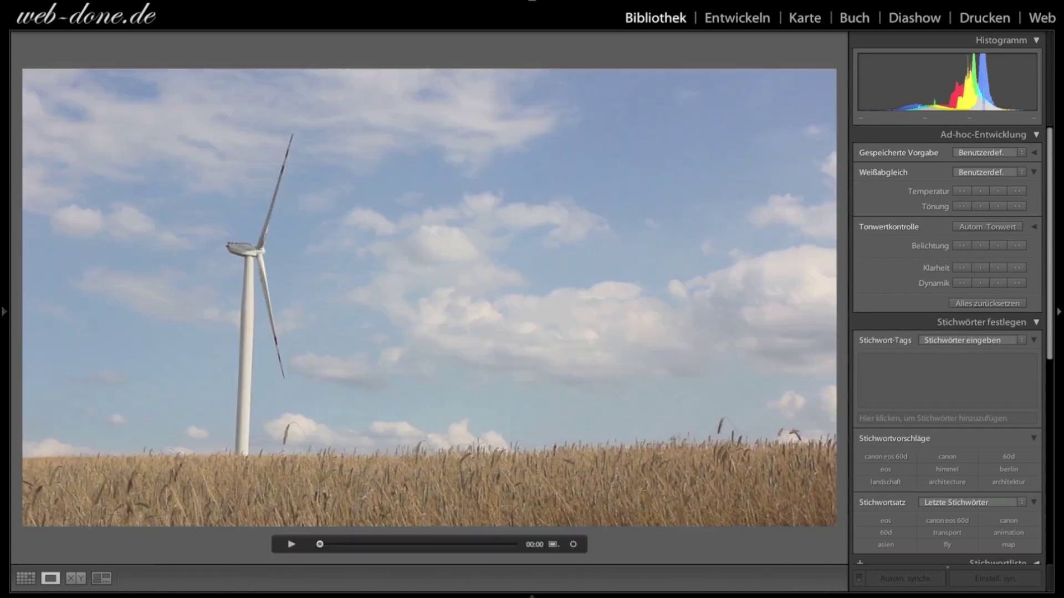
Paste the still's develop settings onto the wind turbine clip and mute the audio
{"action": "right_click", "coordinate": [518, 263]}
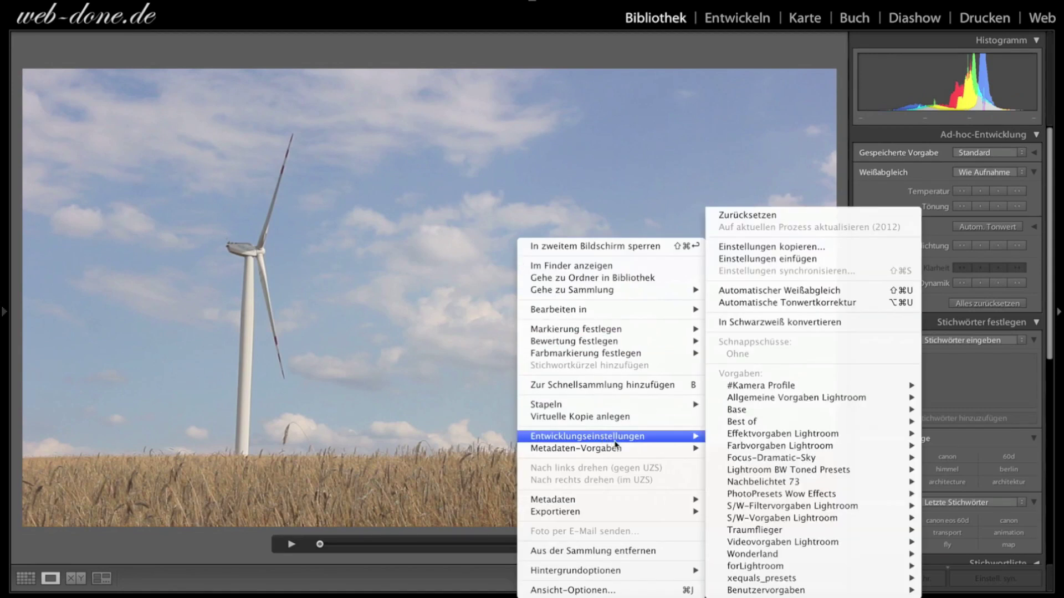
{"action": "mouse_move", "coordinate": [587, 437]}
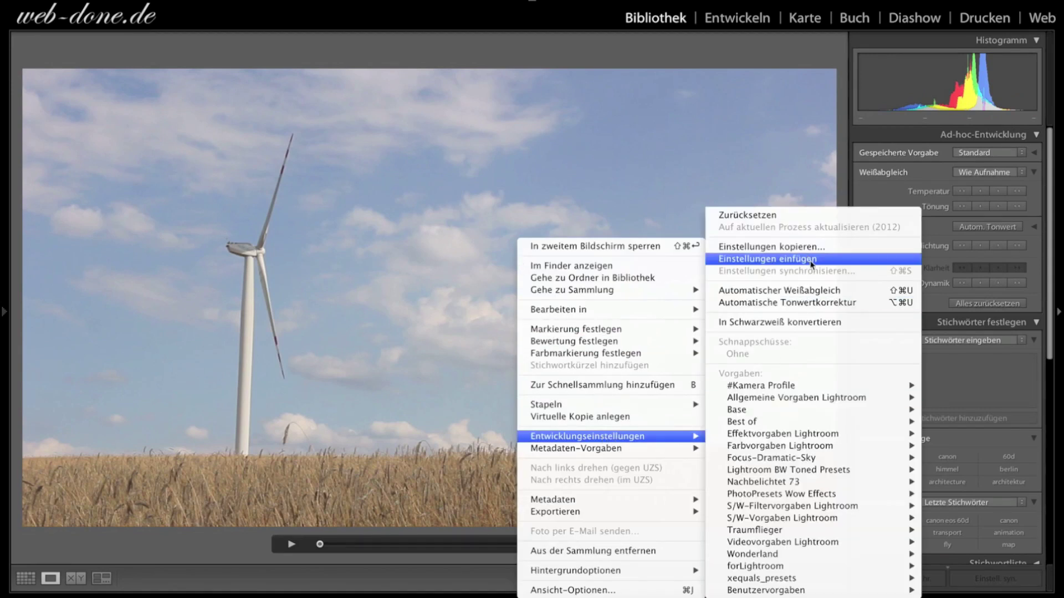
{"action": "left_click", "coordinate": [812, 264]}
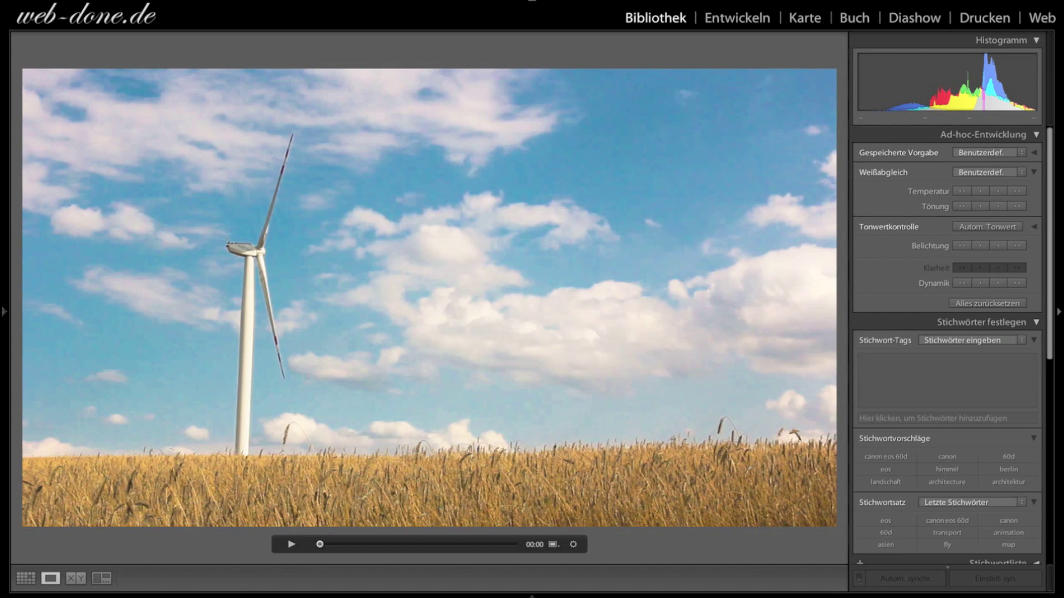
{"action": "key", "text": "XF86AudioMute"}
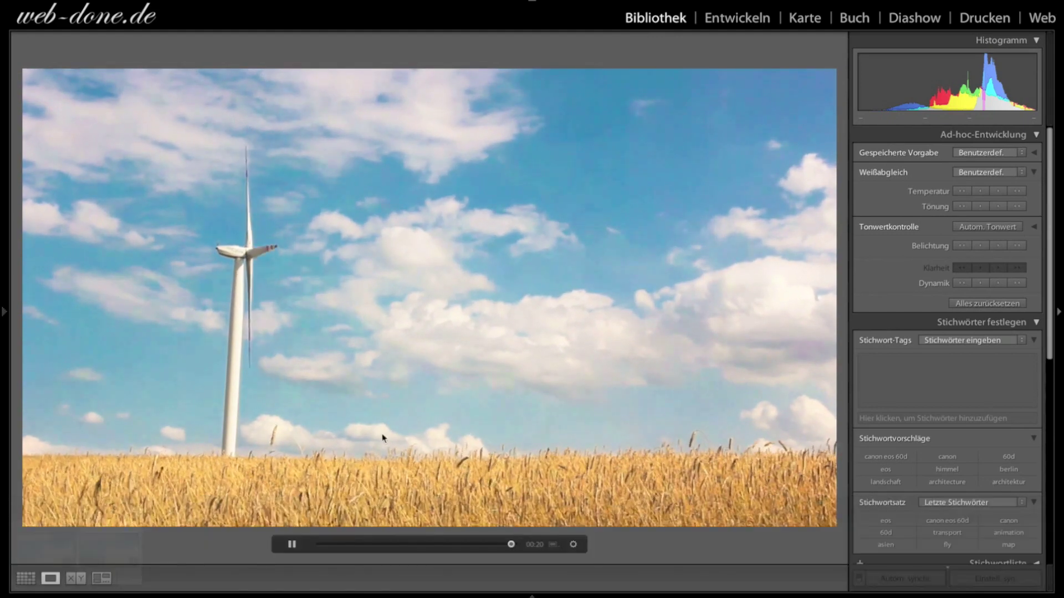
Replay the clip, compare reset versus graded look, keep the grade, and return to Grid
{"action": "left_click", "coordinate": [326, 544]}
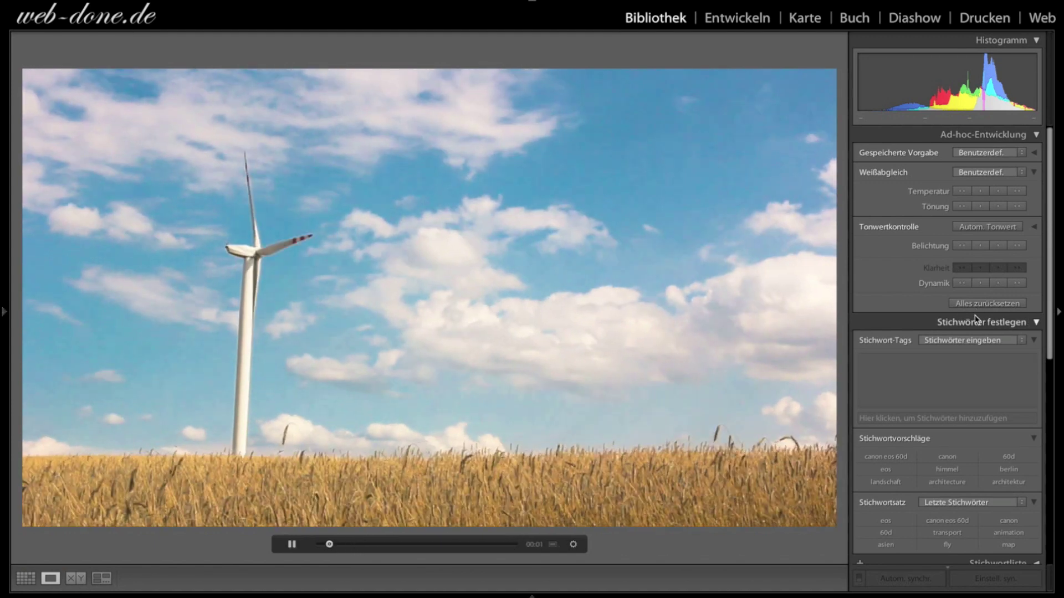
{"action": "left_click", "coordinate": [979, 306]}
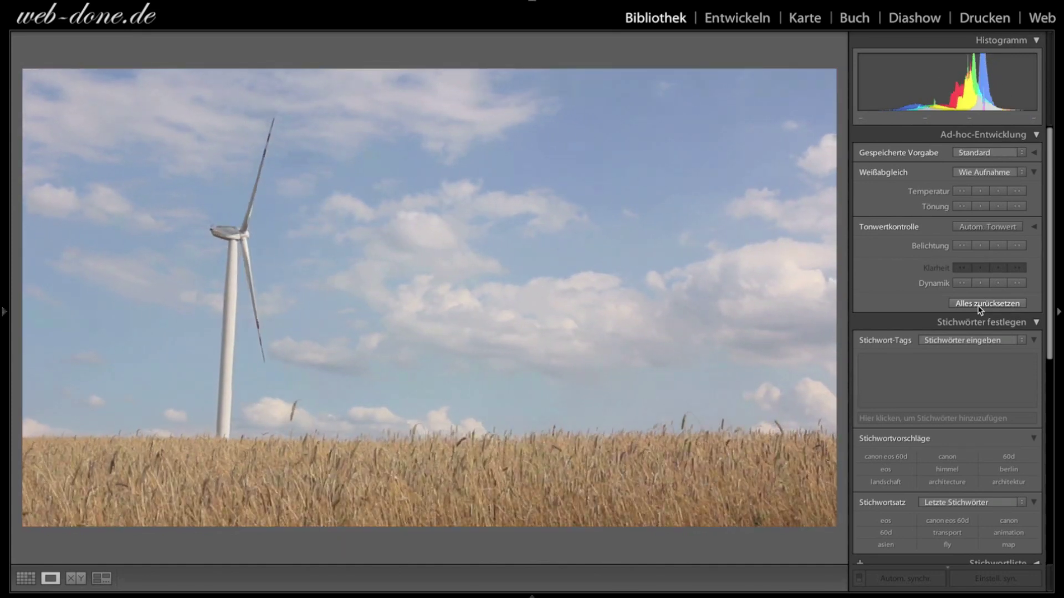
{"action": "key", "text": "ctrl+z"}
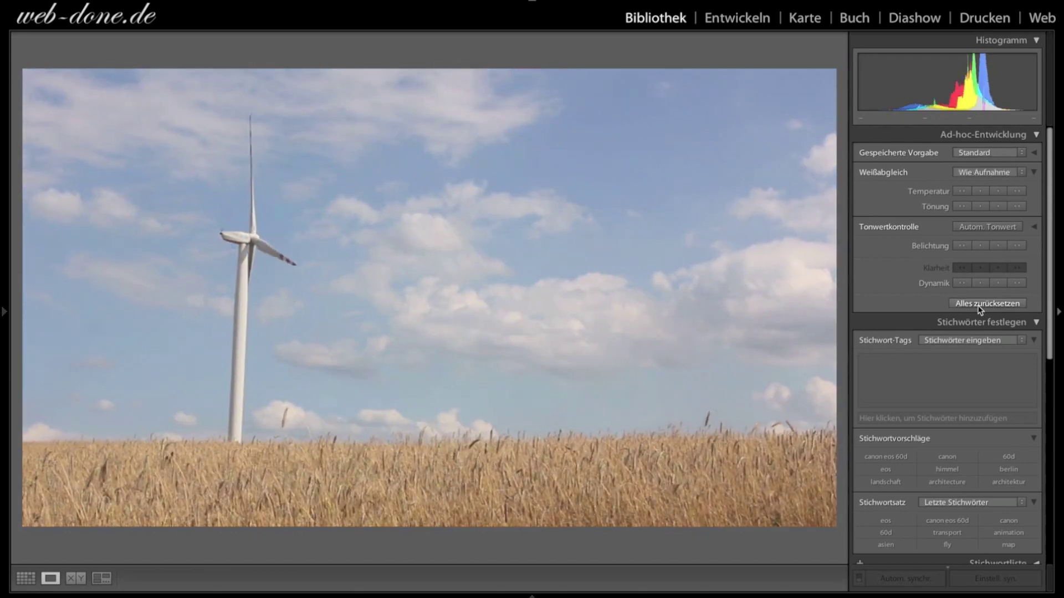
{"action": "key", "text": "ctrl+z"}
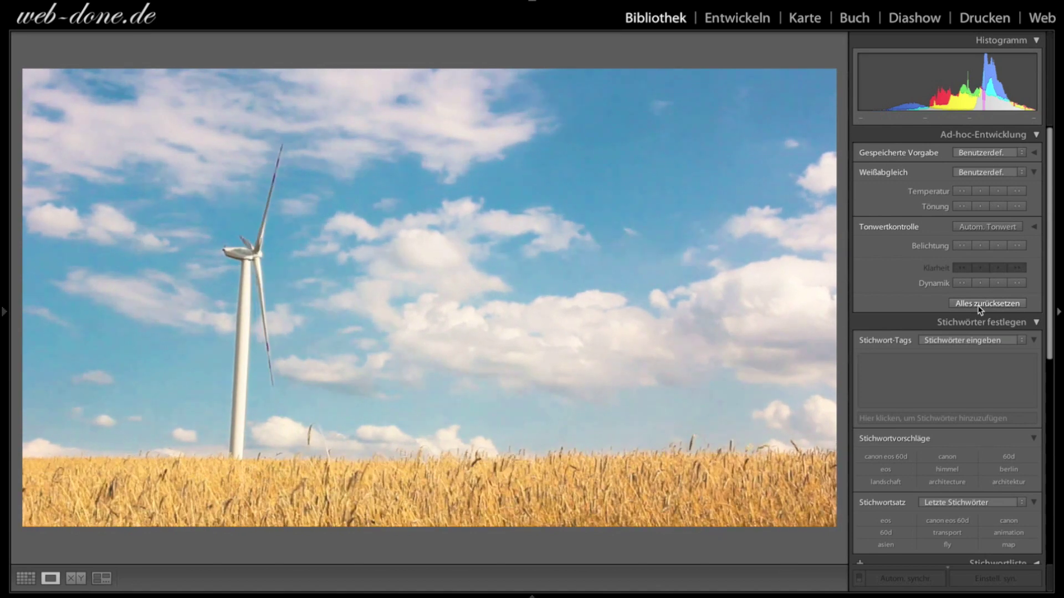
{"action": "key", "text": "g"}
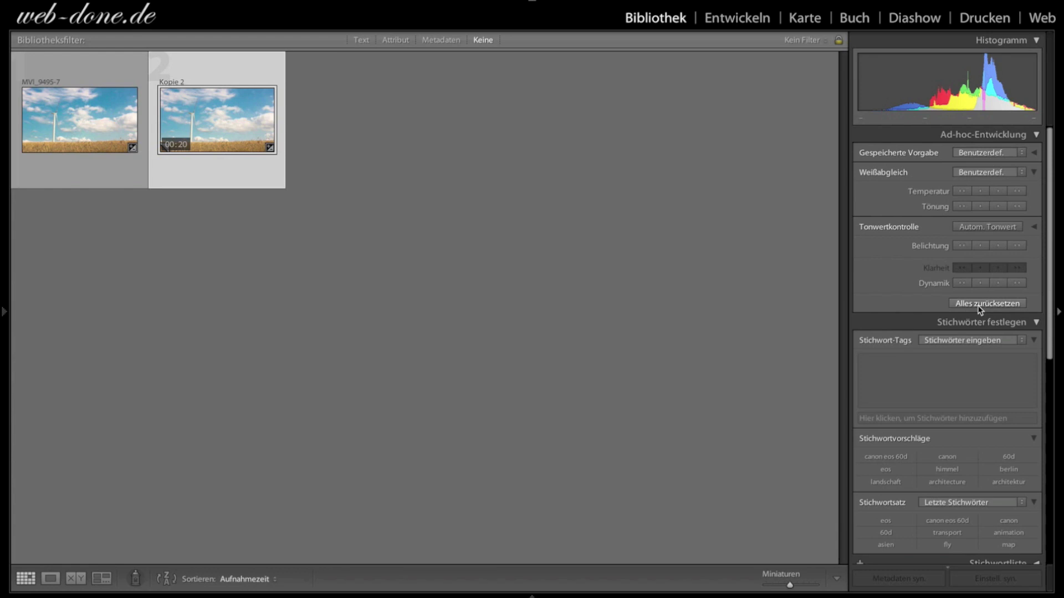
{"action": "key", "text": "Left"}
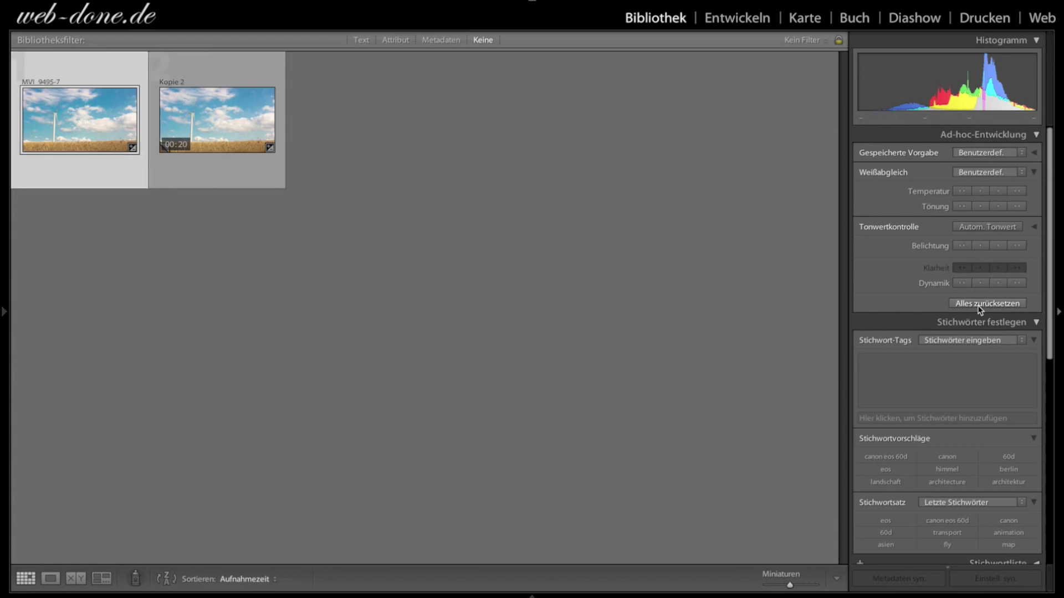
{"action": "key", "text": "Right"}
{"action": "key", "text": "Left"}
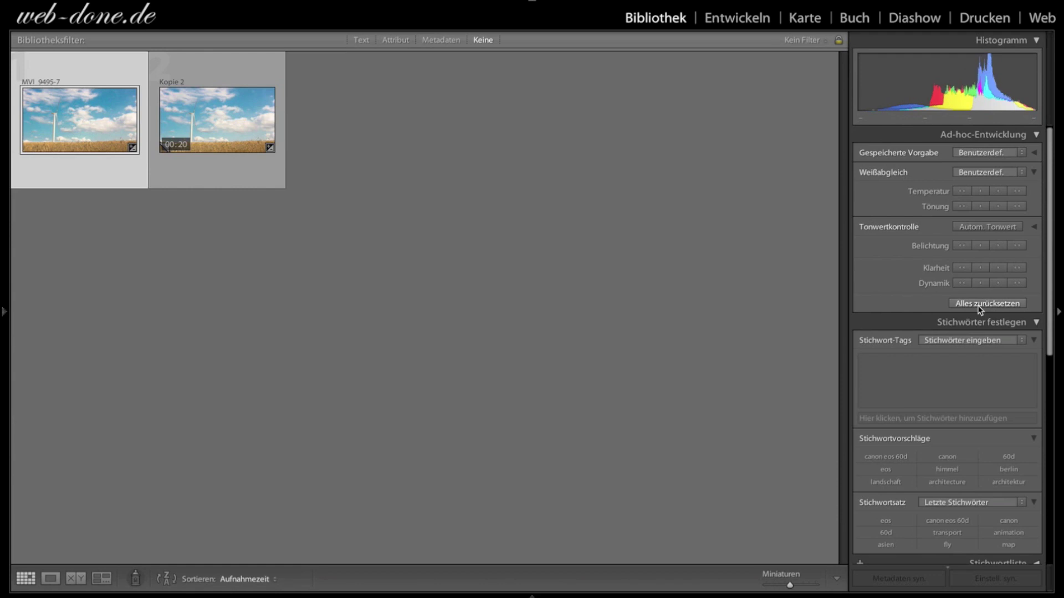